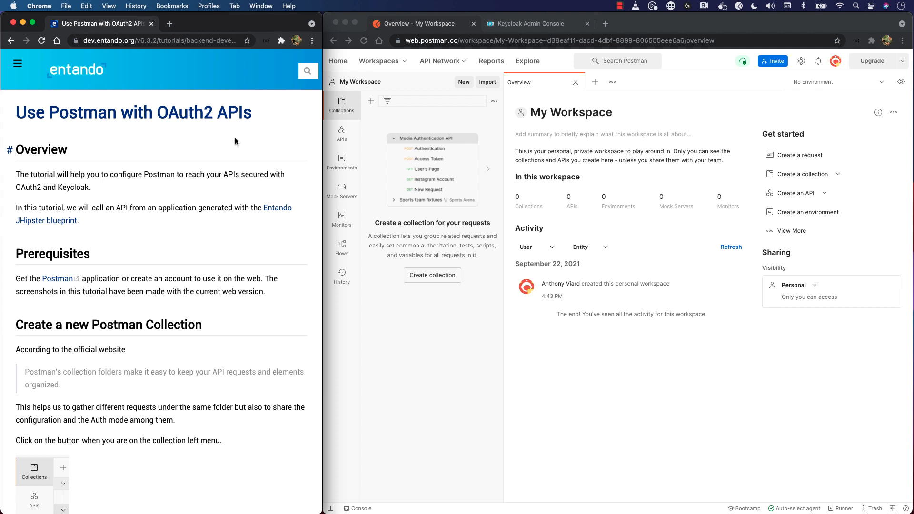
Create a new collection in the workspace and name it "My collection"
click(482, 387)
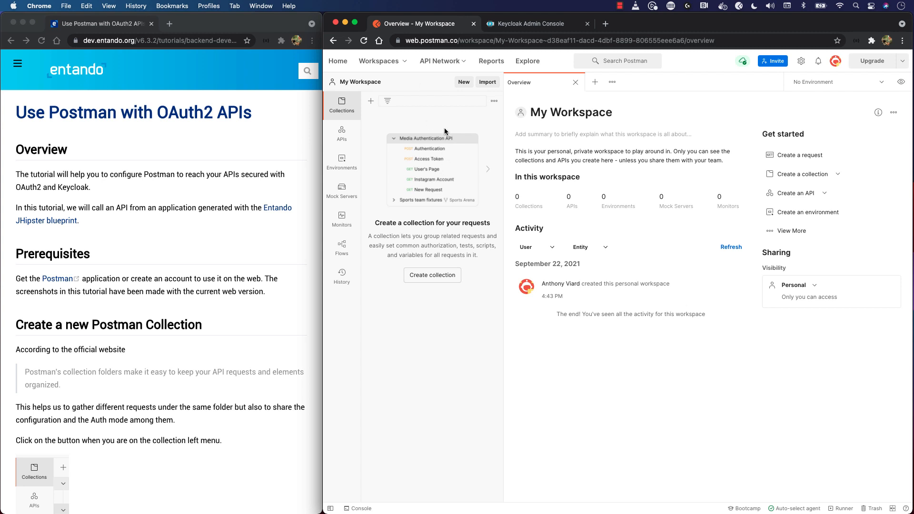
scroll(199, 261, down, 5)
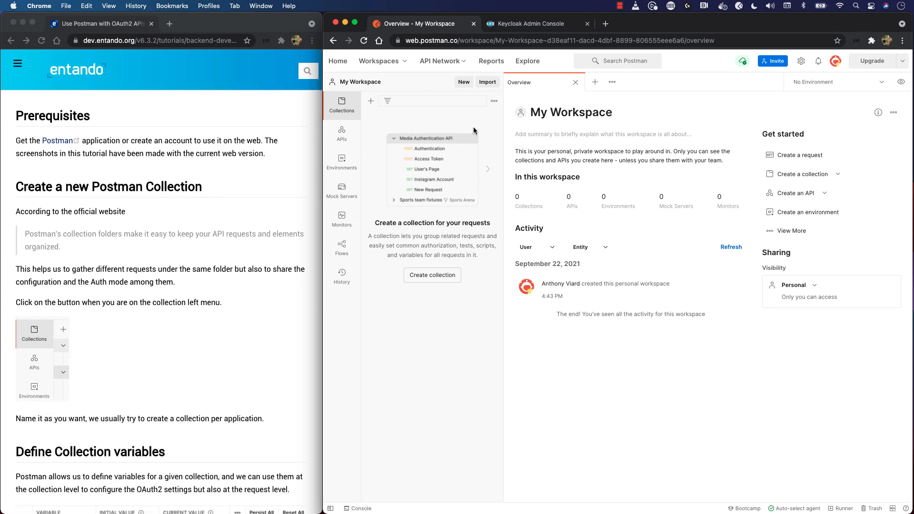
click(370, 101)
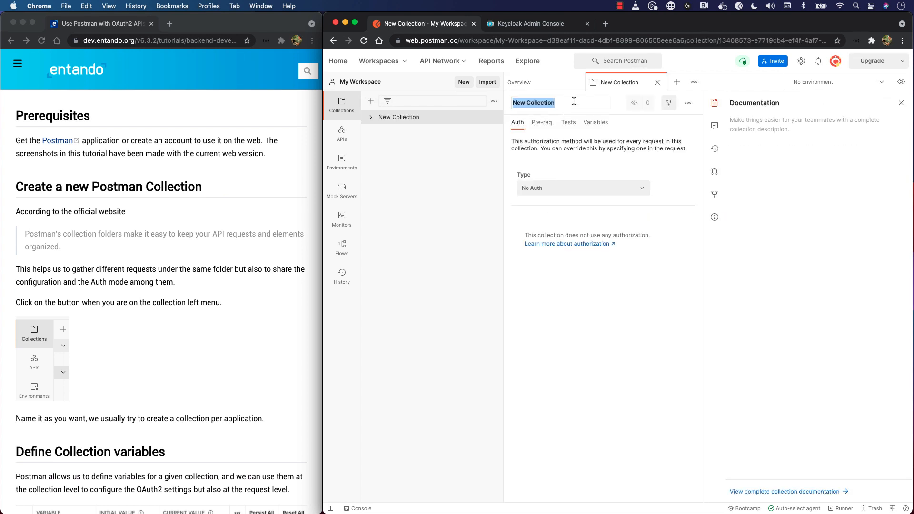
text(My collectio)
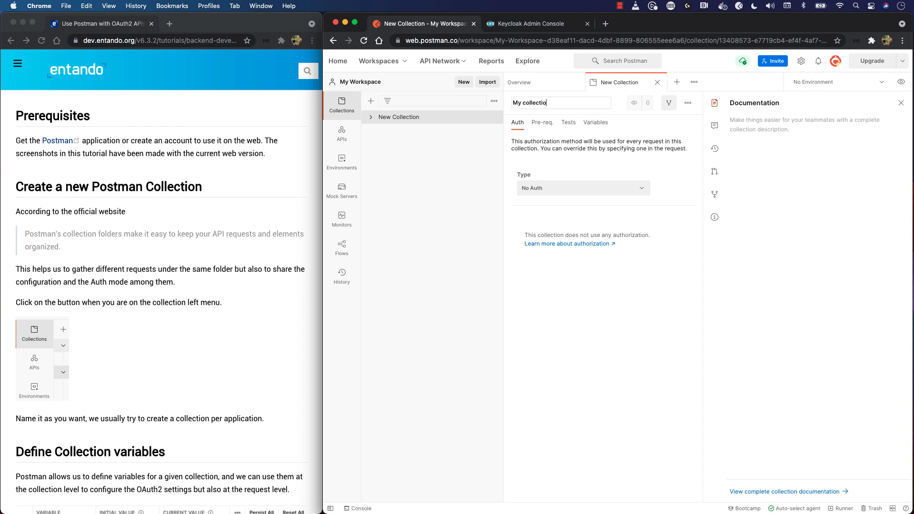
text(n)
key(Return)
Set the collection's authorization type to OAuth 2.0
click(550, 191)
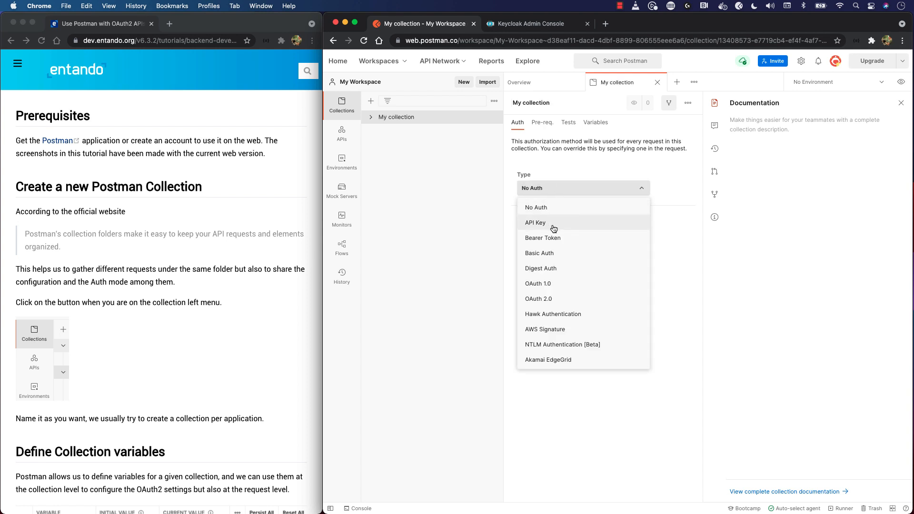
click(555, 303)
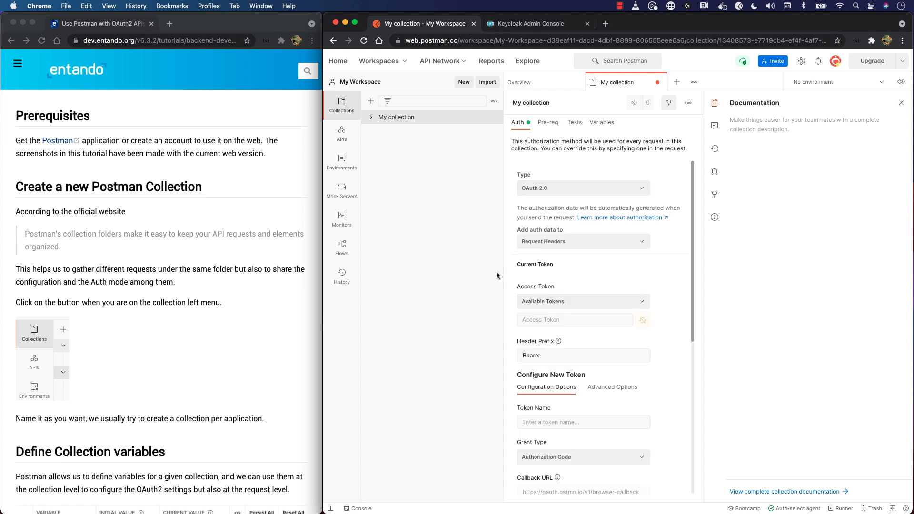
Close the collection's documentation pane and open its variables alongside the tutorial's section on defining collection variables
scroll(208, 357, down, 5)
scroll(208, 357, down, 6)
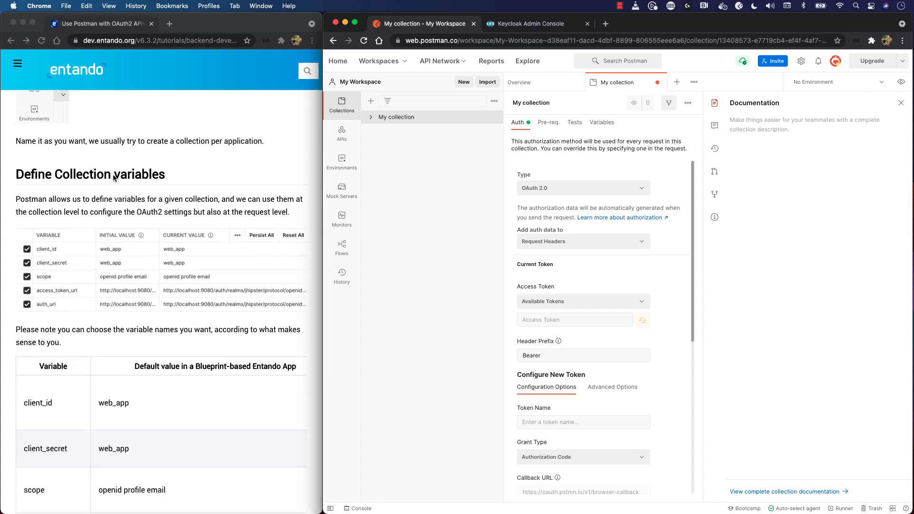
click(901, 103)
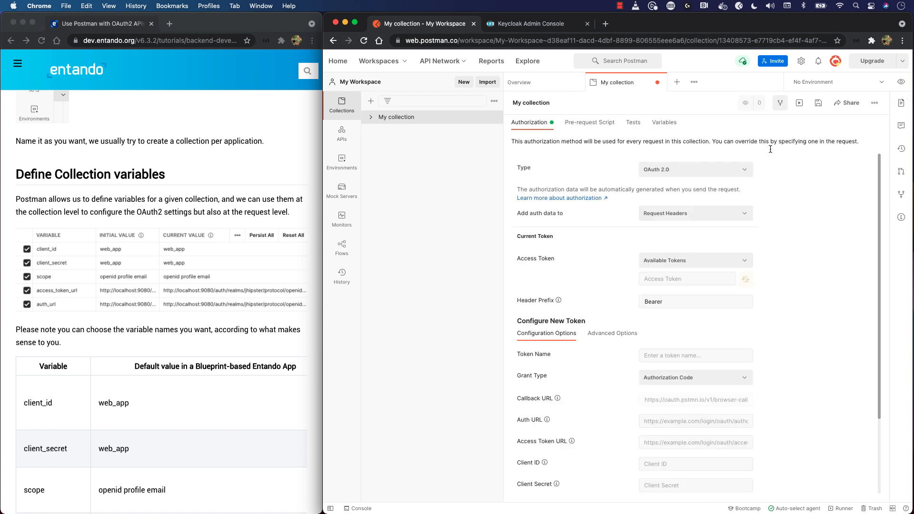
click(665, 123)
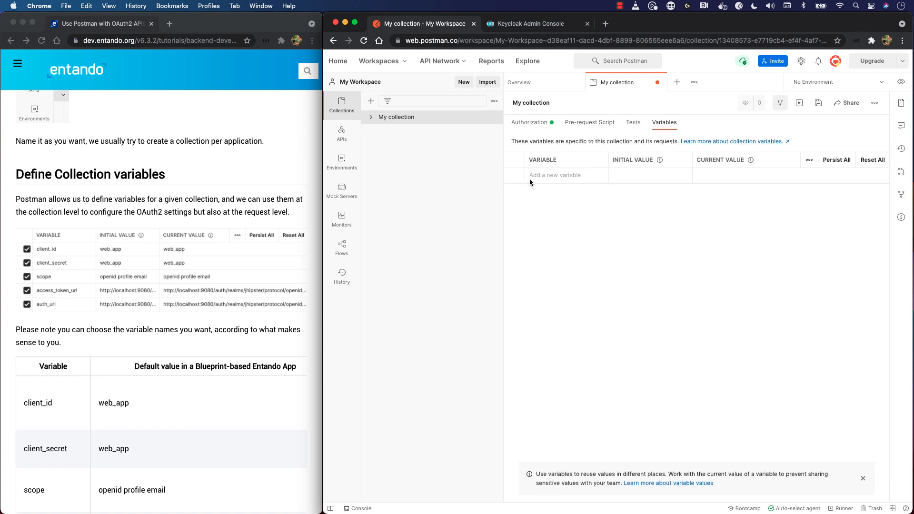
Review the tutorial's table of default variable values and its notes on the .well-known endpoint
scroll(179, 247, down, 5)
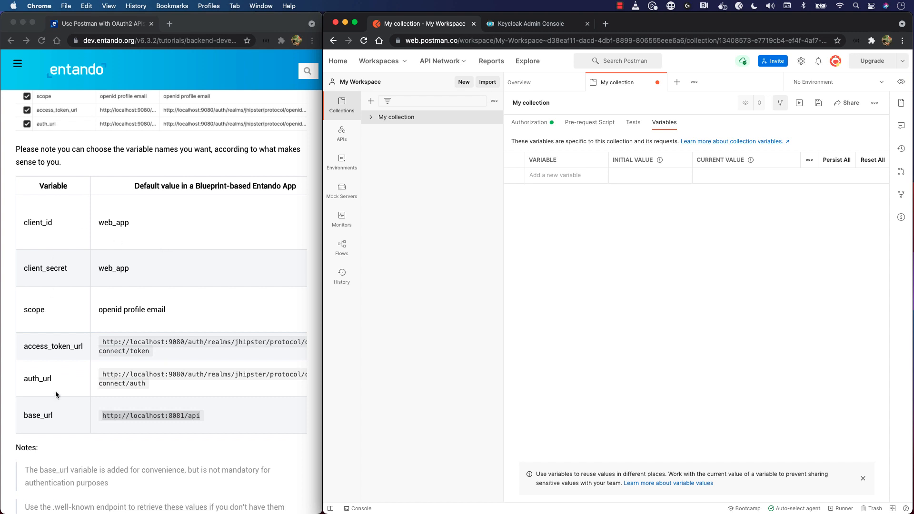
scroll(146, 225, up, 1)
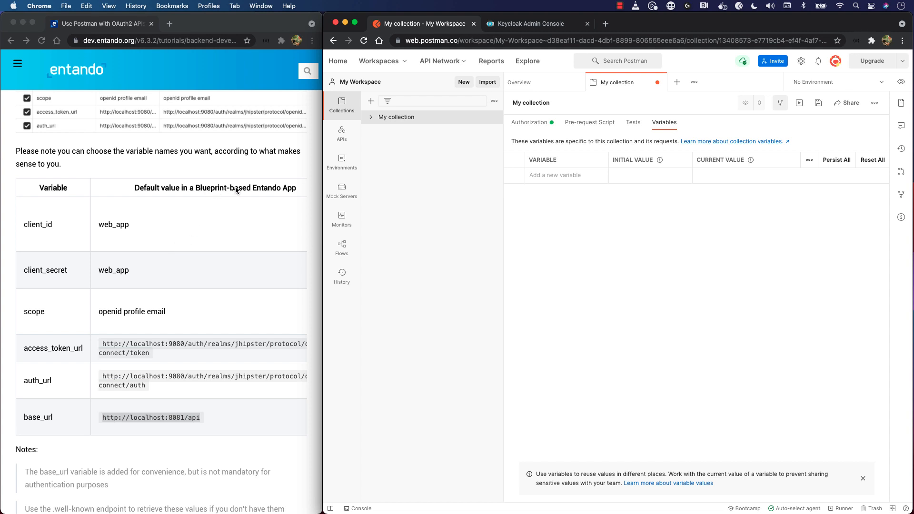
scroll(176, 191, down, 3)
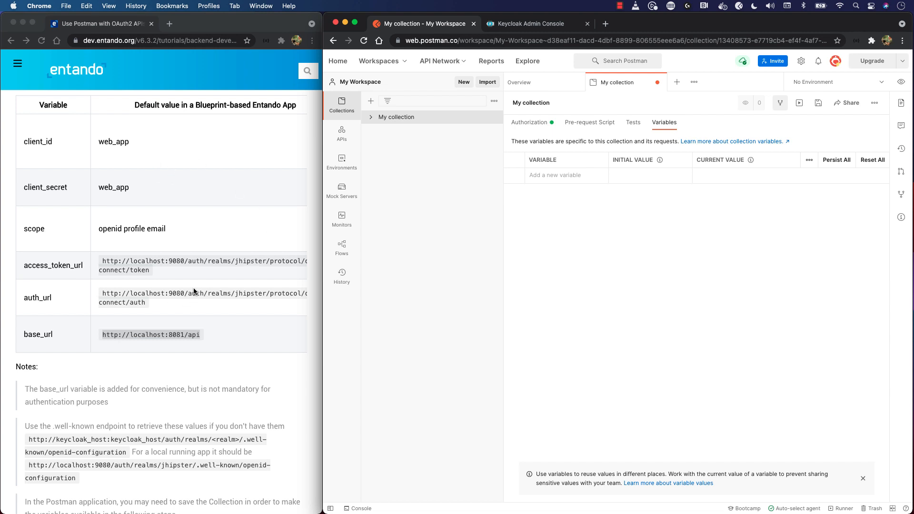
scroll(198, 259, down, 9)
click(86, 228)
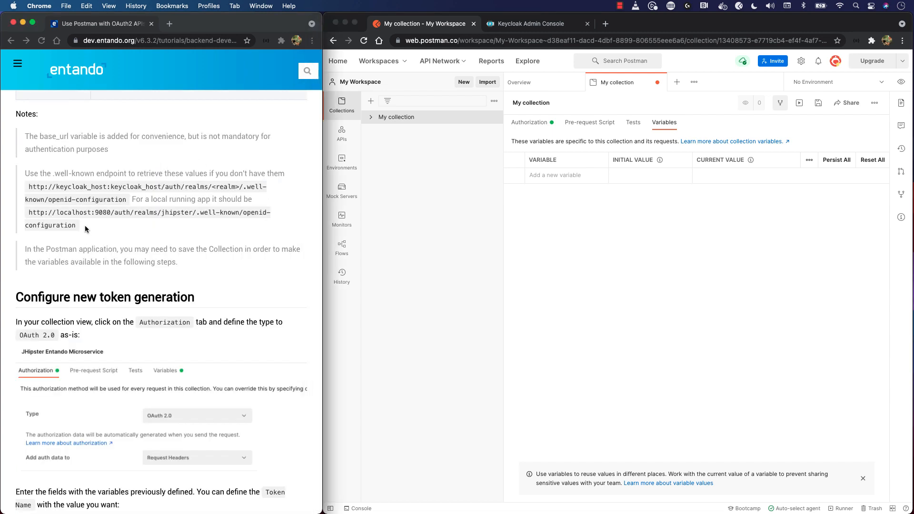
drag(29, 213, 78, 271)
scroll(31, 215, up, 2)
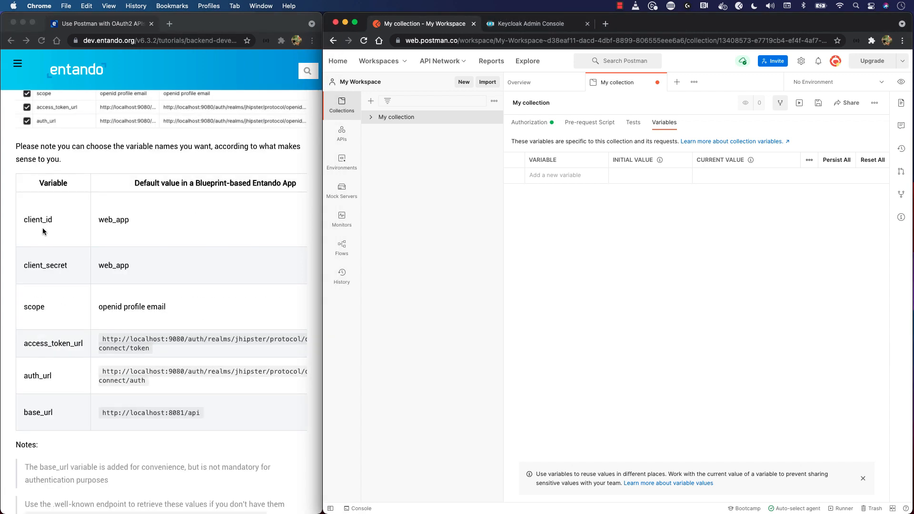
Add the variables client_id (web_app), client_secret, scope, access_token_url, auth_url and base_url to the collection and save it
double_click(41, 218)
key(super+c)
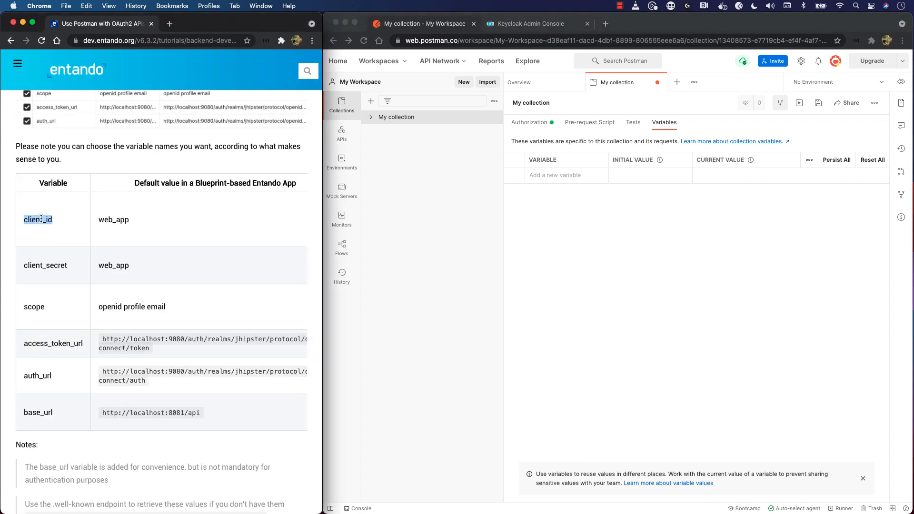
click(556, 168)
key(super+v)
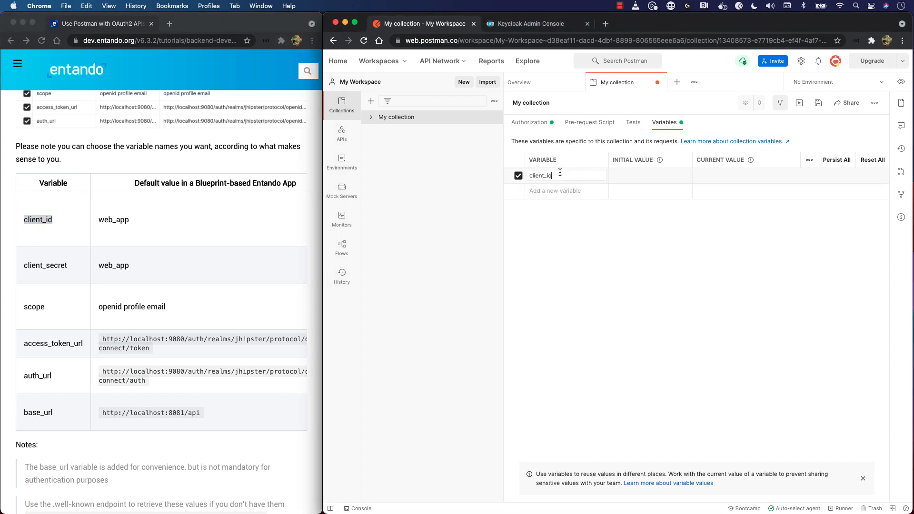
click(224, 220)
double_click(113, 219)
key(super+c)
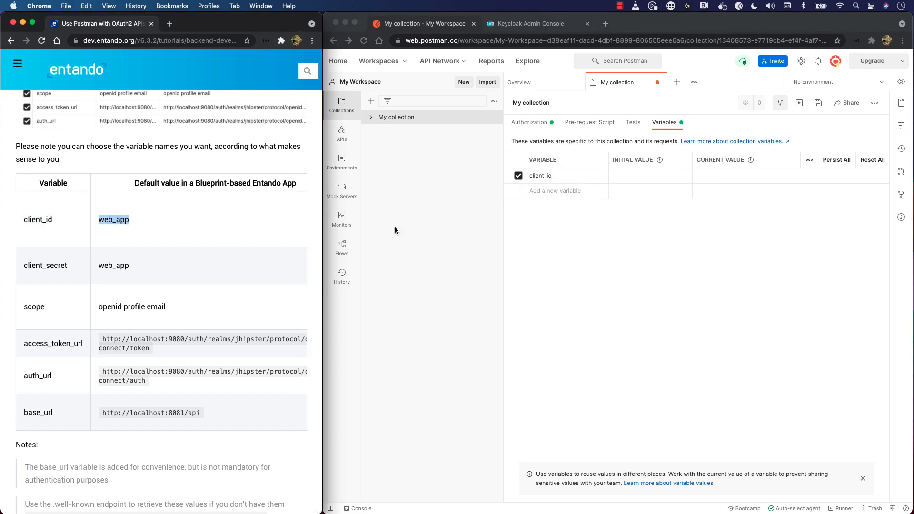
click(637, 173)
key(super+v)
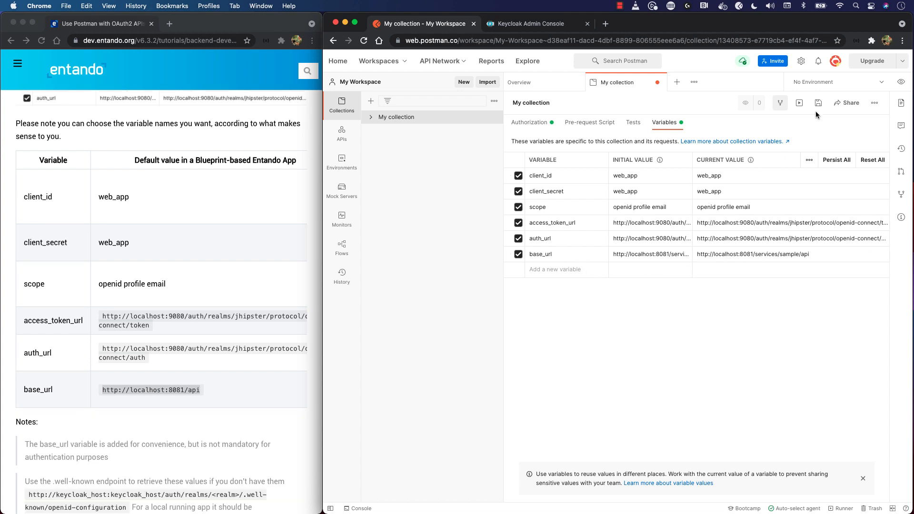
click(819, 106)
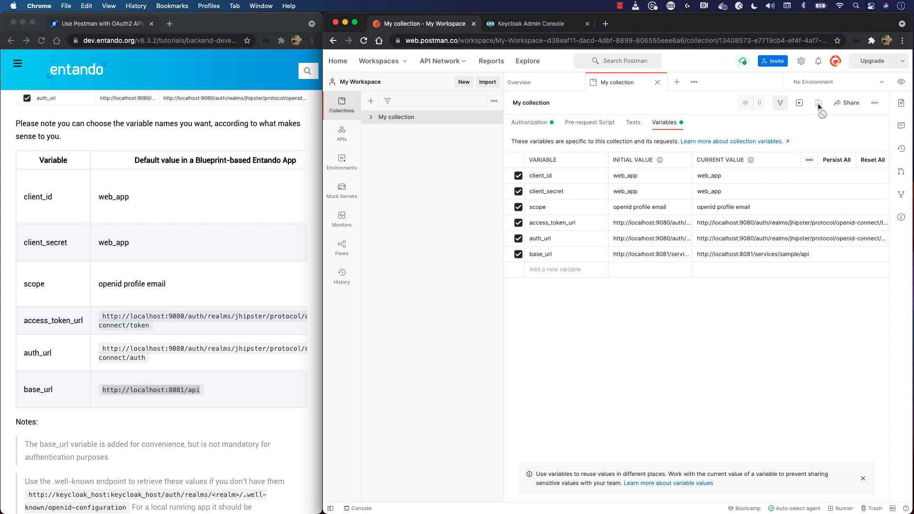
Name the new token "My token" in the collection's OAuth 2.0 authorization configuration
click(530, 122)
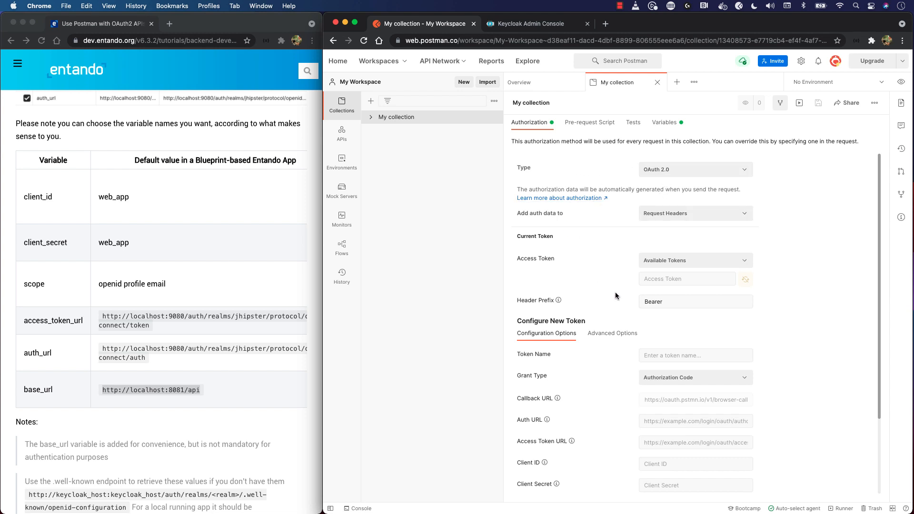
scroll(551, 248, down, 4)
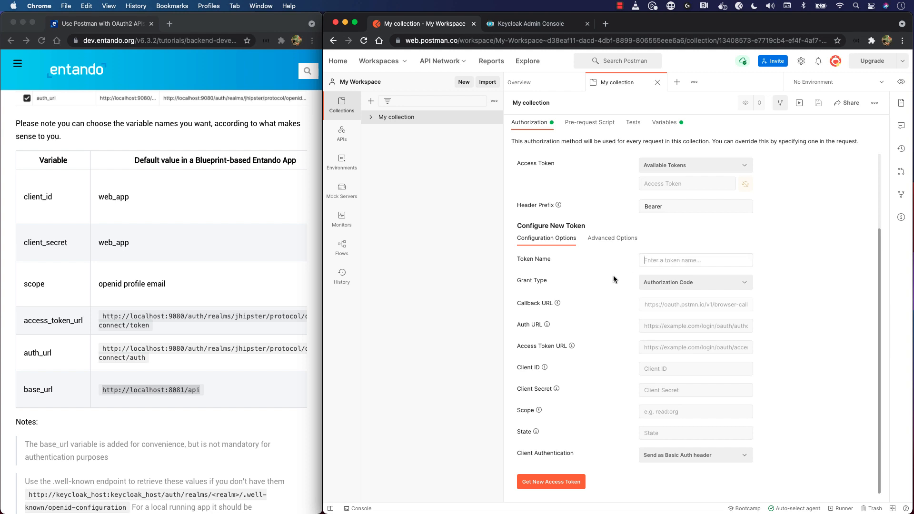
text(My token)
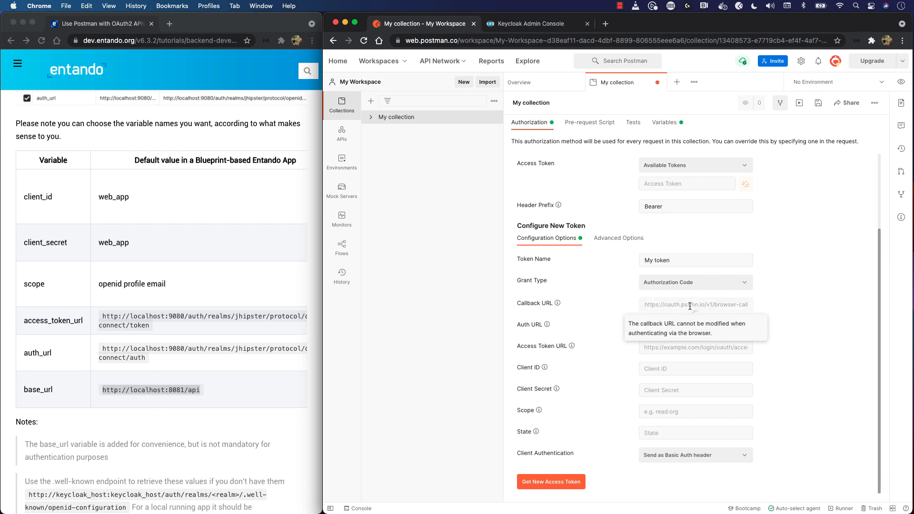
Set Auth URL to {{auth_url}}, Access Token URL to {{access_token_url}}, Client ID to {{client_id}}, Client Secret to {{client_secret}} and Scope to {{scope}}
click(666, 323)
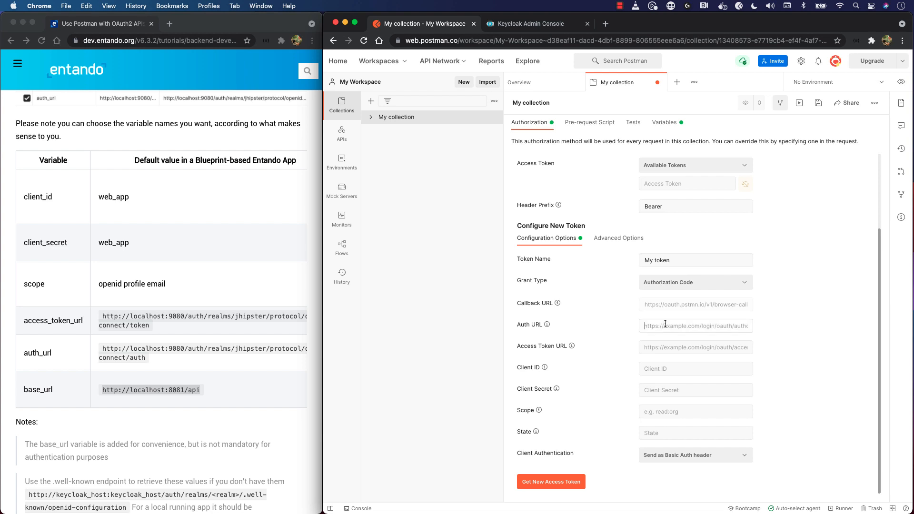
text({{ auth)
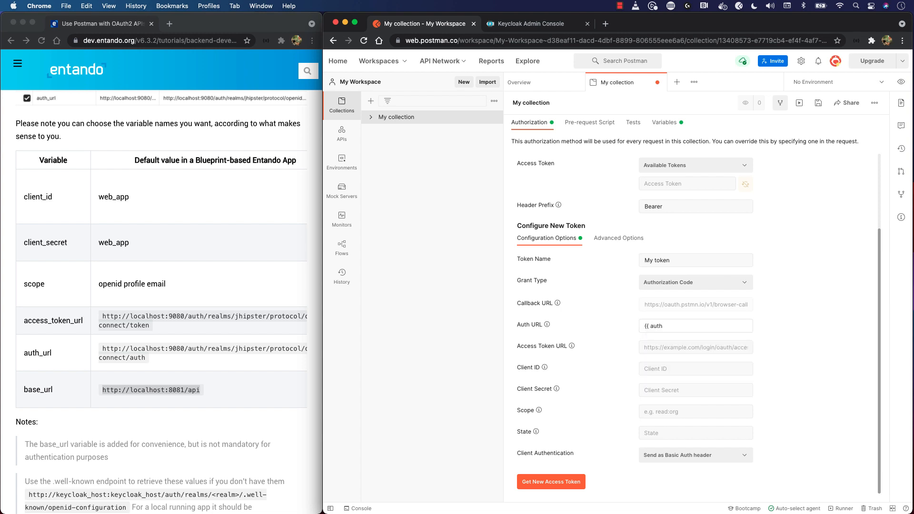
key(BackSpace)
key(BackSpace)
key(BackSpace)
key(BackSpace)
key(BackSpace)
text(auth)
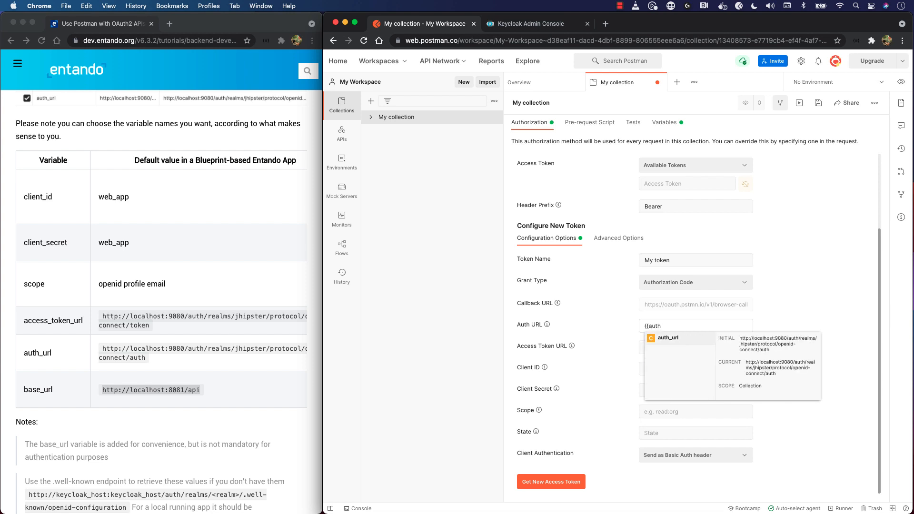
key(Return)
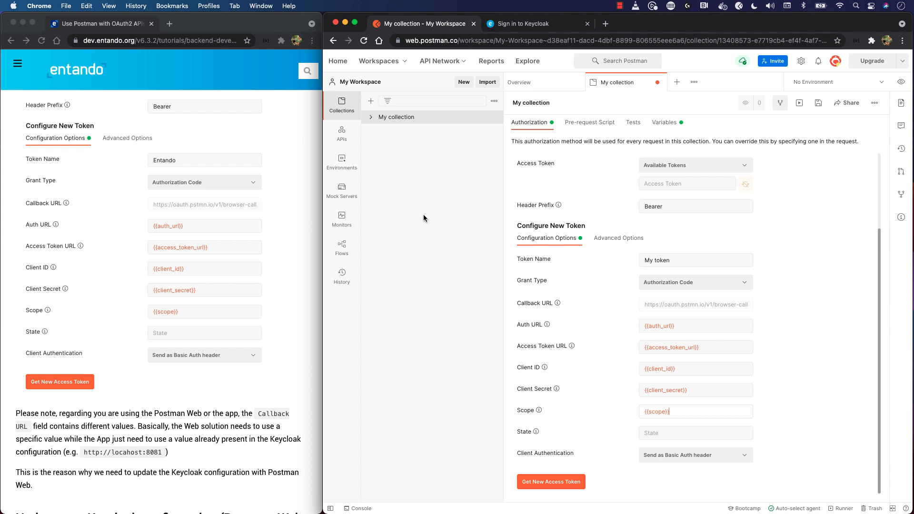
Following the tutorial's Keycloak section, switch to the Keycloak admin console, sign in with the prefilled credentials and dismiss the password warning
scroll(143, 239, down, 7)
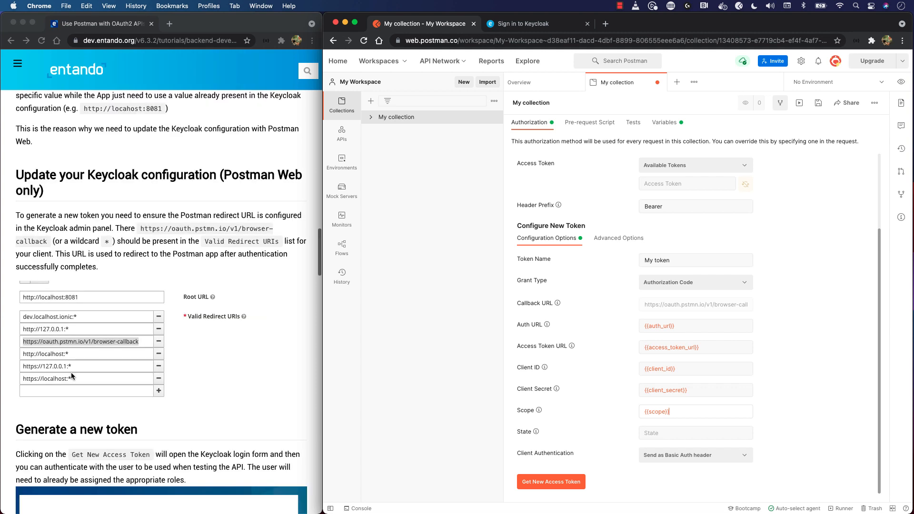
scroll(142, 218, down, 1)
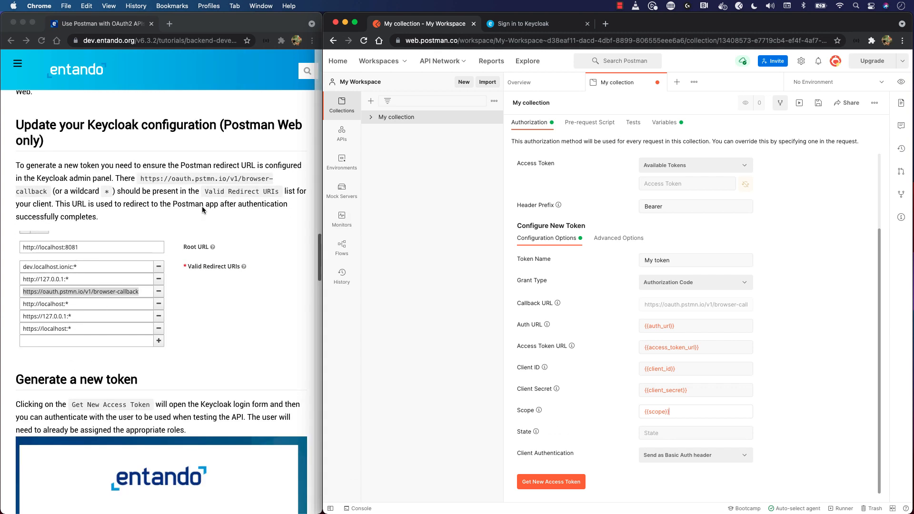
click(516, 28)
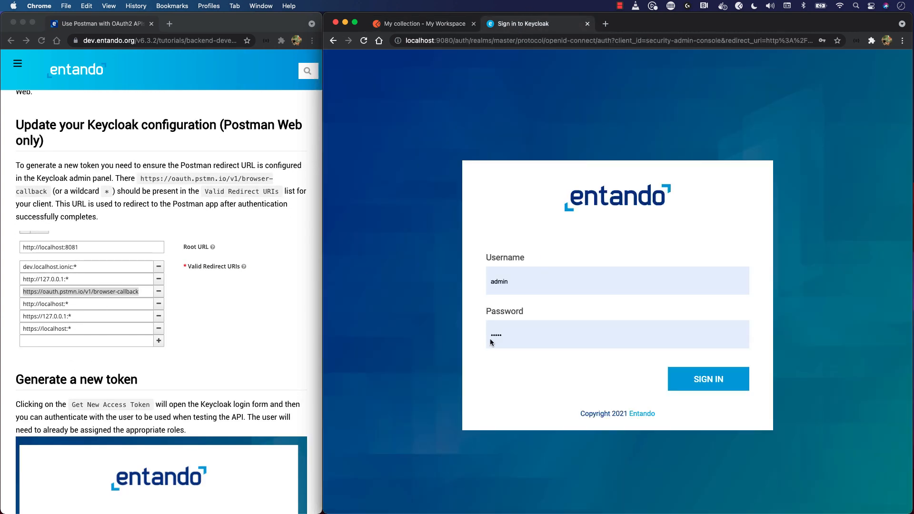
click(720, 379)
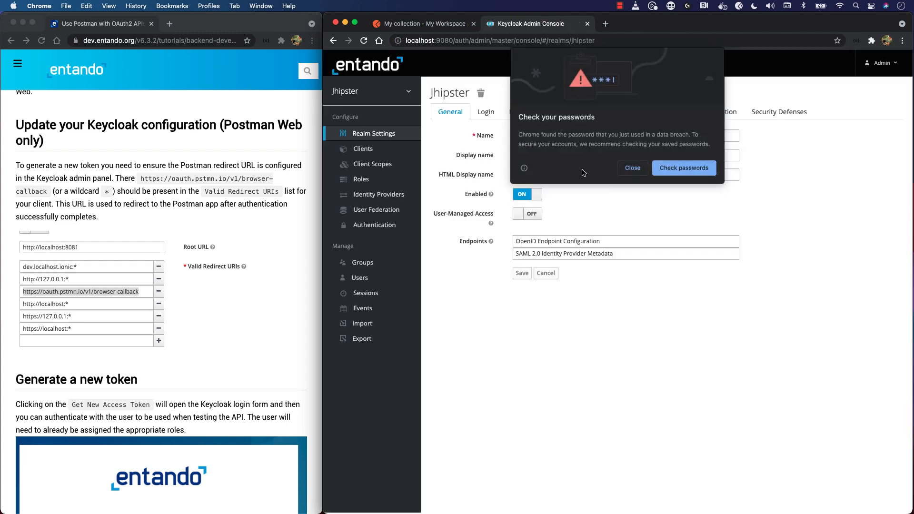
click(636, 174)
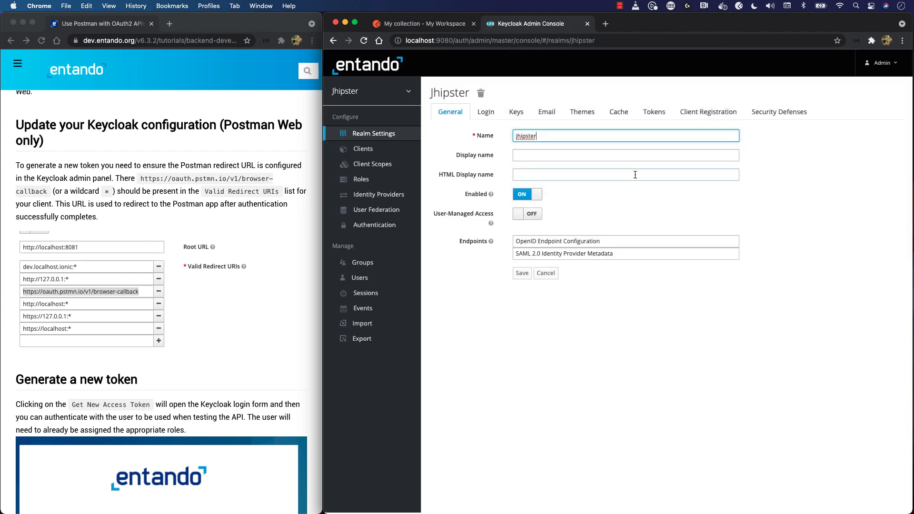
Check the web_app client's browser-callback entry in Valid Redirect URIs against the Callback URL in Postman's token configuration
click(364, 148)
click(448, 250)
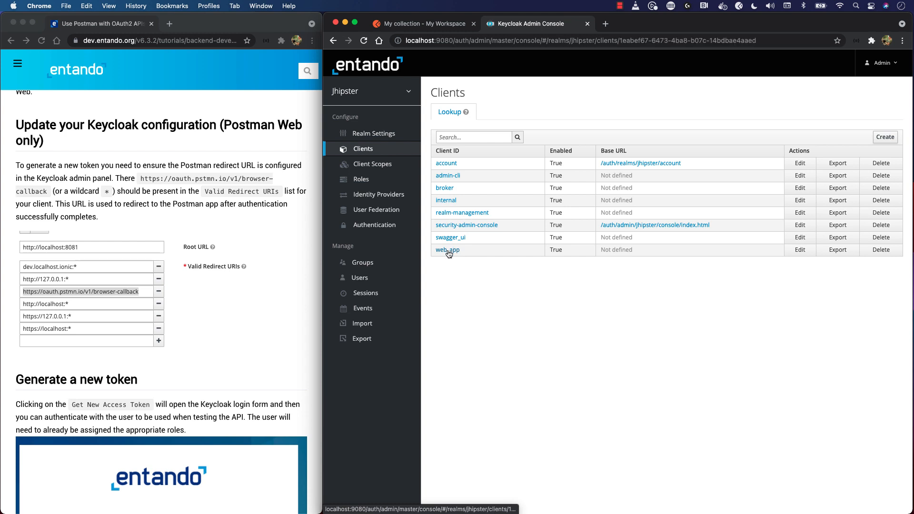
scroll(603, 227, down, 4)
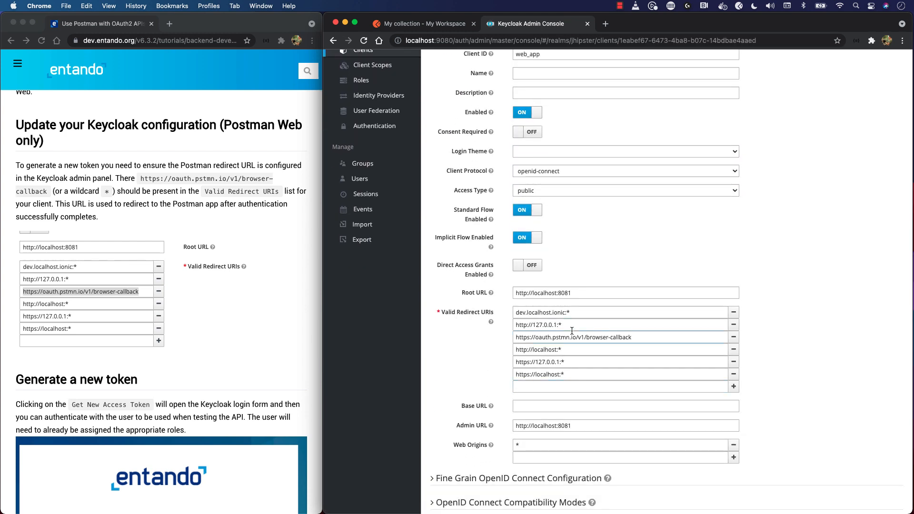
drag(638, 338, 502, 336)
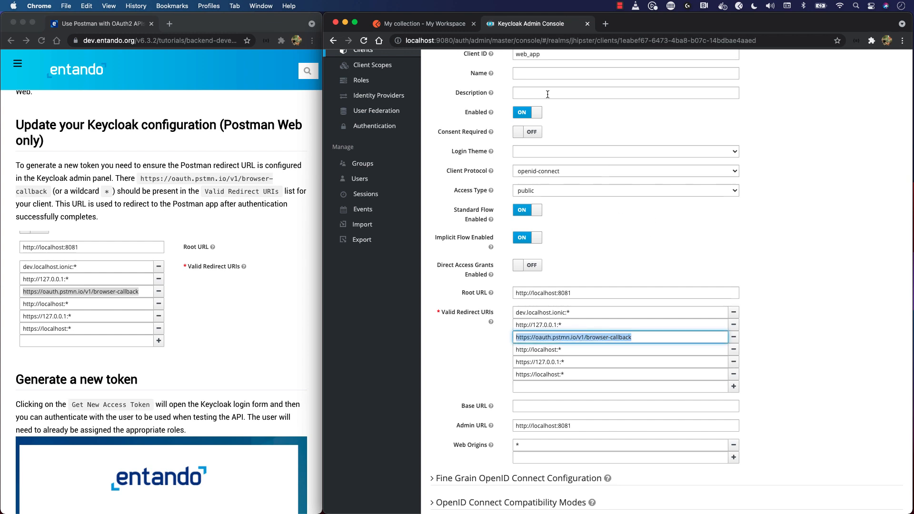
click(426, 25)
drag(671, 303, 730, 303)
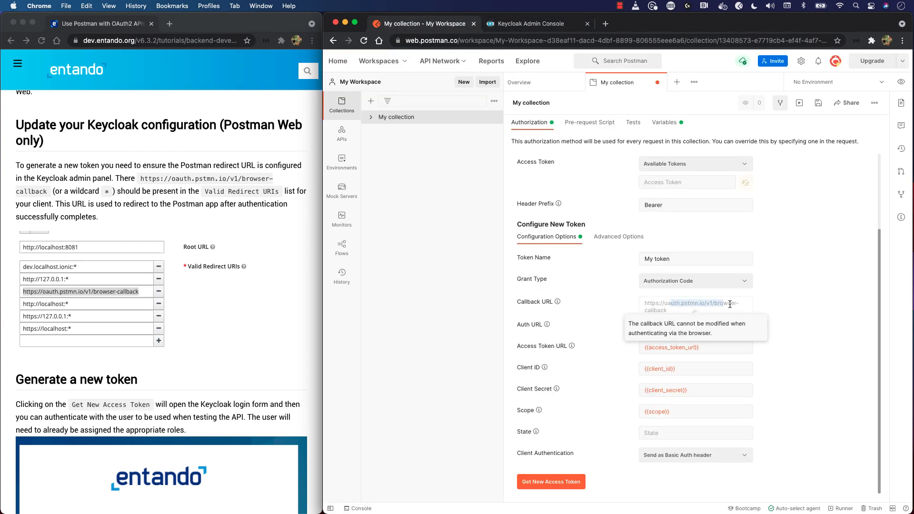
Switch to the Keycloak admin console and review the web_app client's Root URL and Valid Redirect URIs
click(531, 23)
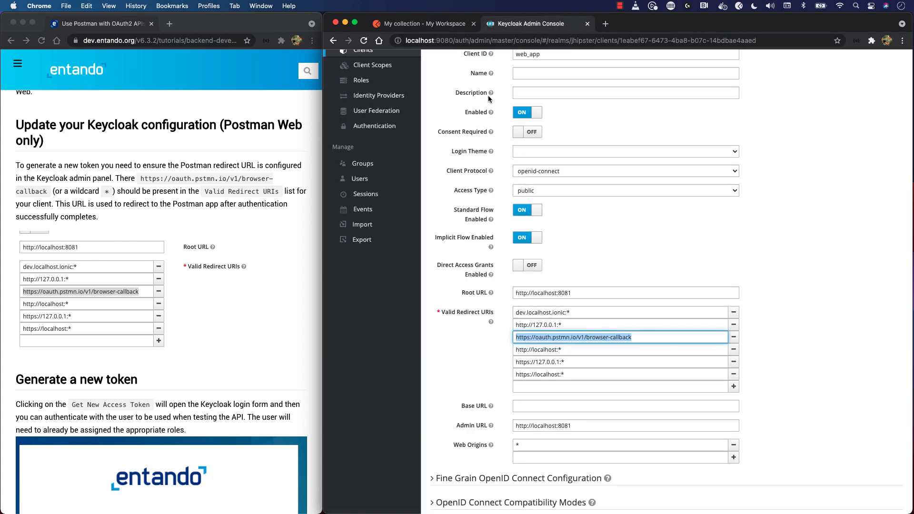
click(617, 239)
scroll(616, 241, down, 3)
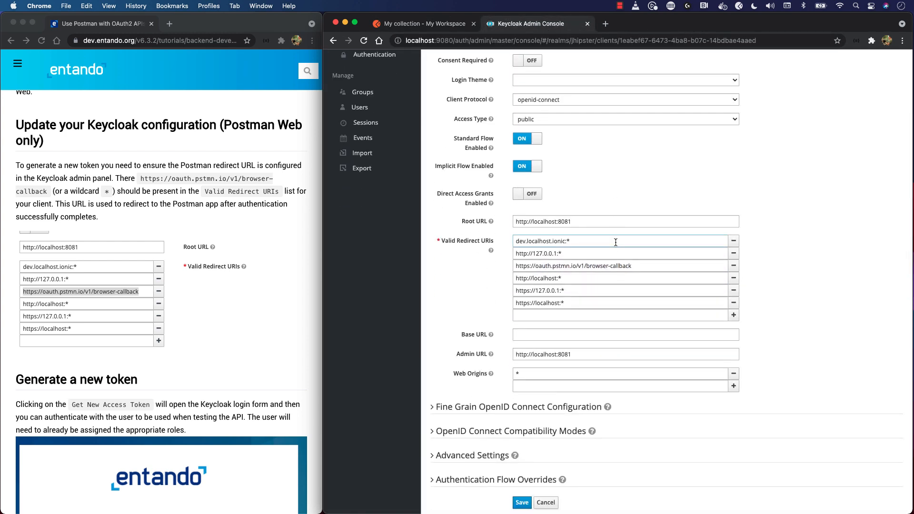
click(638, 220)
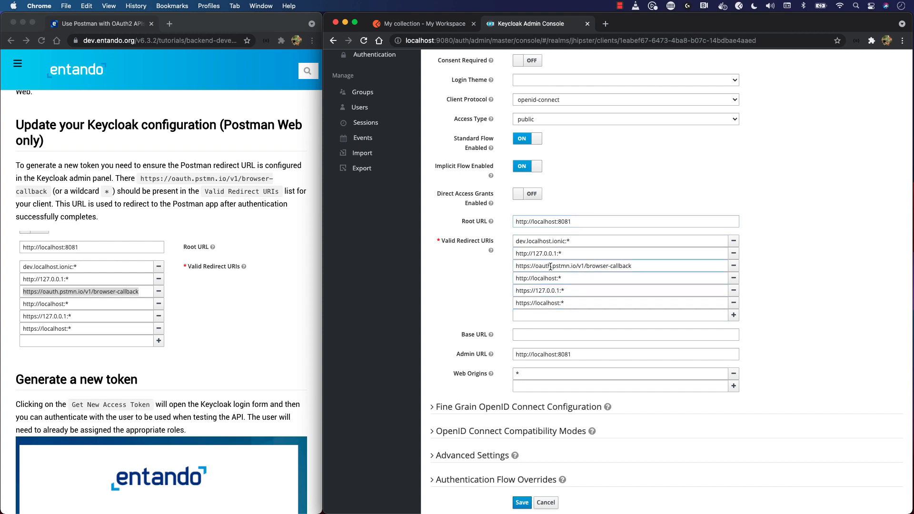
scroll(562, 281, down, 2)
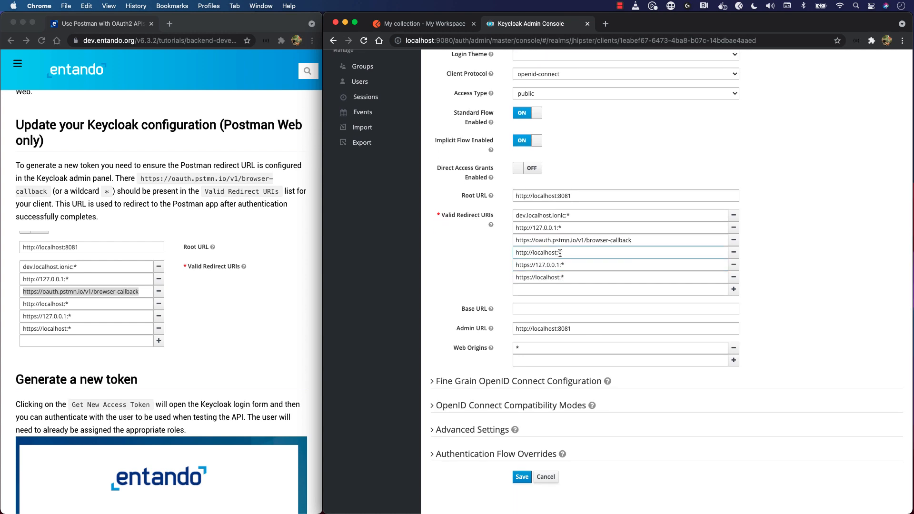
Back in Postman, request a new access token for the collection, sign in with the prefilled Keycloak credentials and proceed to the token details
key(ctrl+shift+Tab)
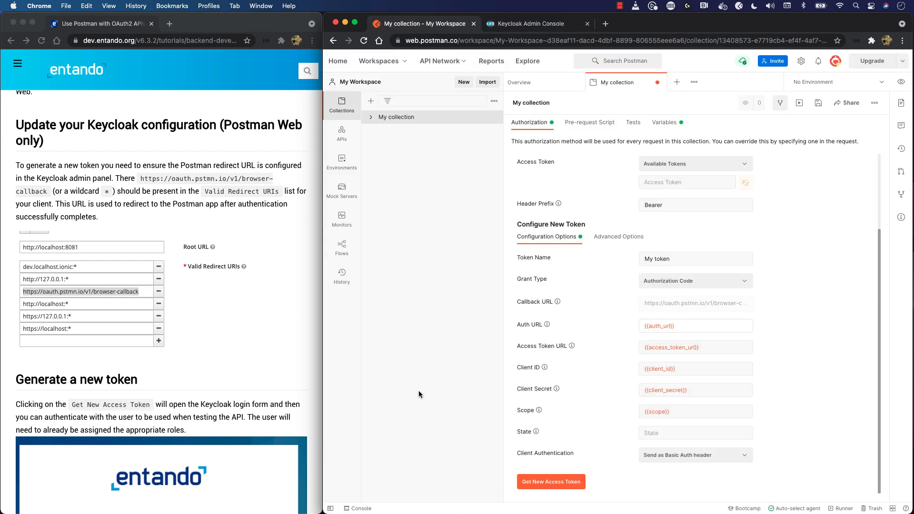
scroll(209, 384, down, 6)
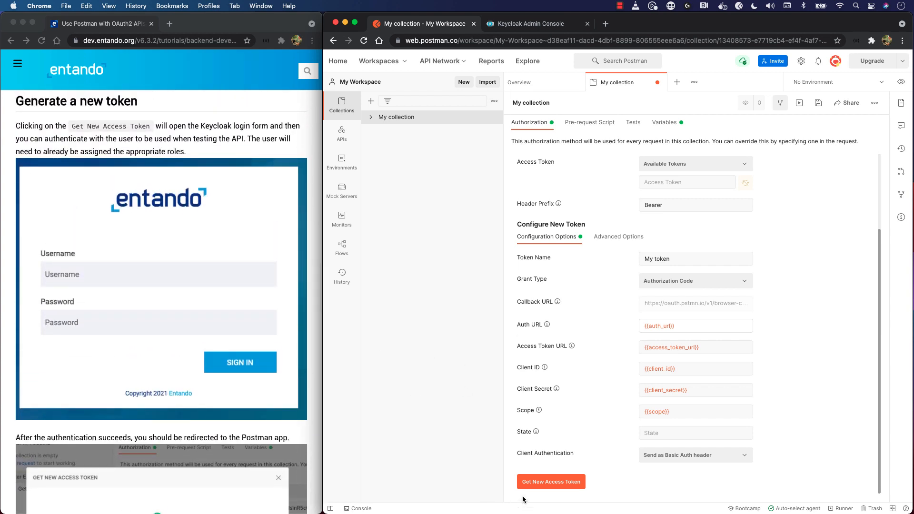
click(566, 486)
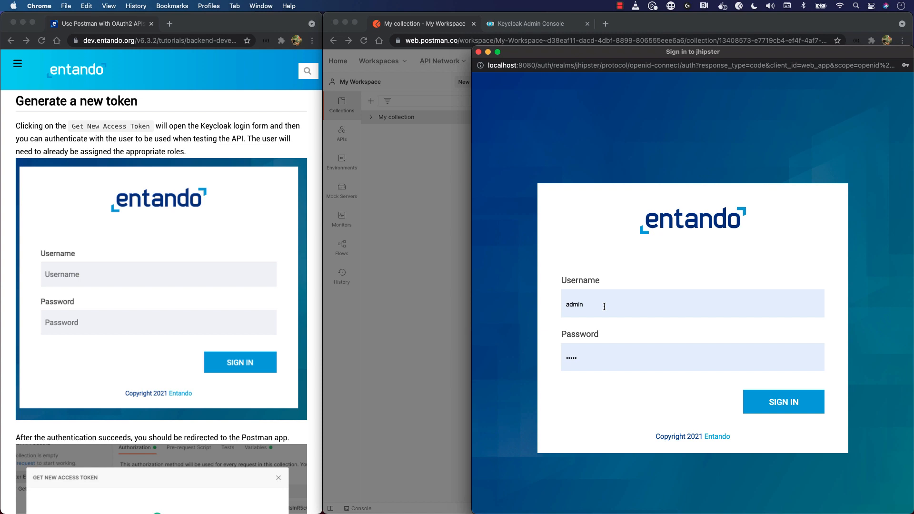
click(788, 409)
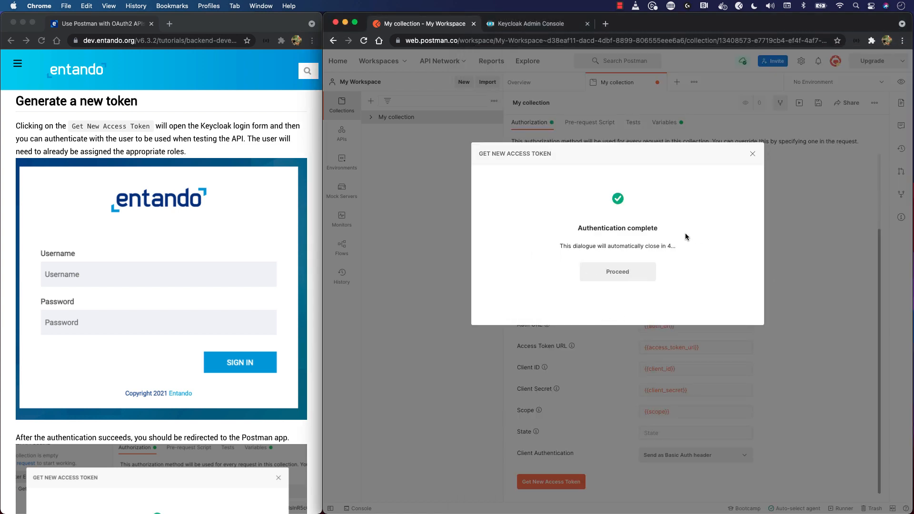
click(602, 271)
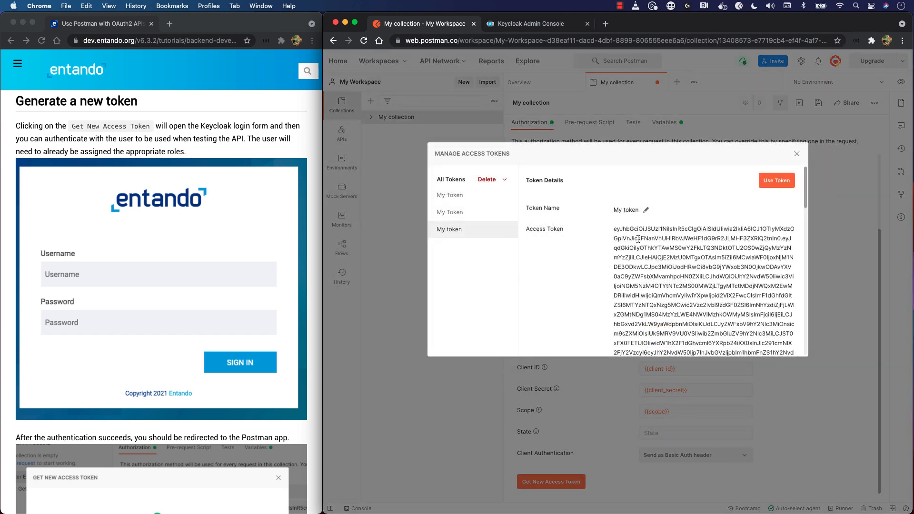
Look through the new token's details, including its expiry, refresh token and ID token, and use that token for the collection
scroll(639, 237, down, 5)
scroll(638, 239, up, 5)
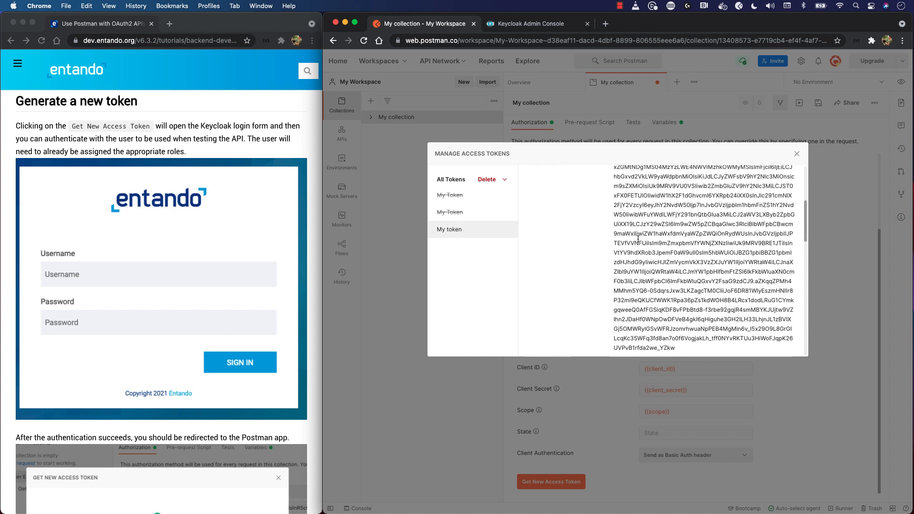
scroll(638, 239, down, 8)
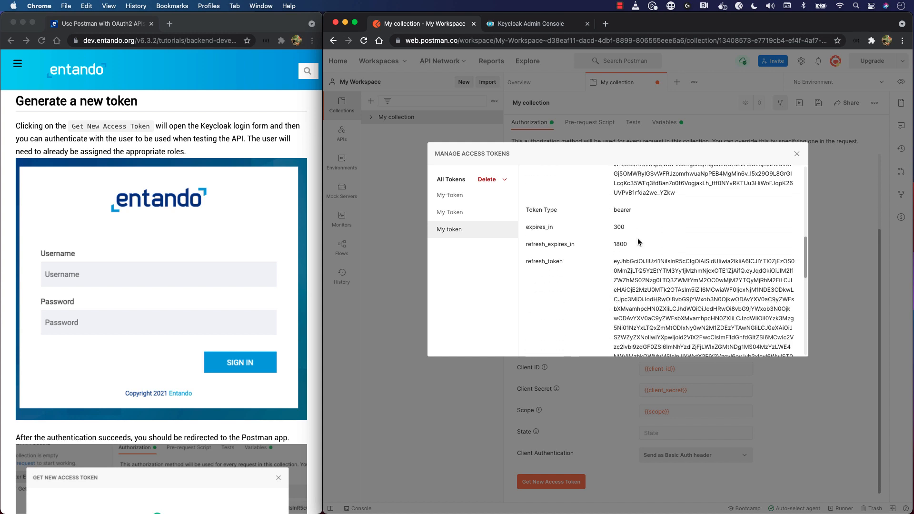
scroll(638, 240, down, 5)
scroll(638, 239, down, 2)
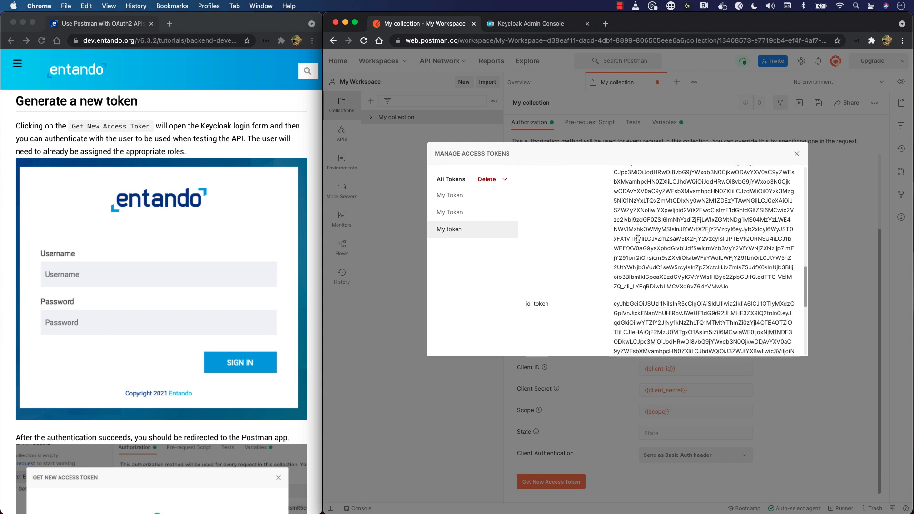
scroll(639, 239, up, 8)
scroll(638, 239, up, 3)
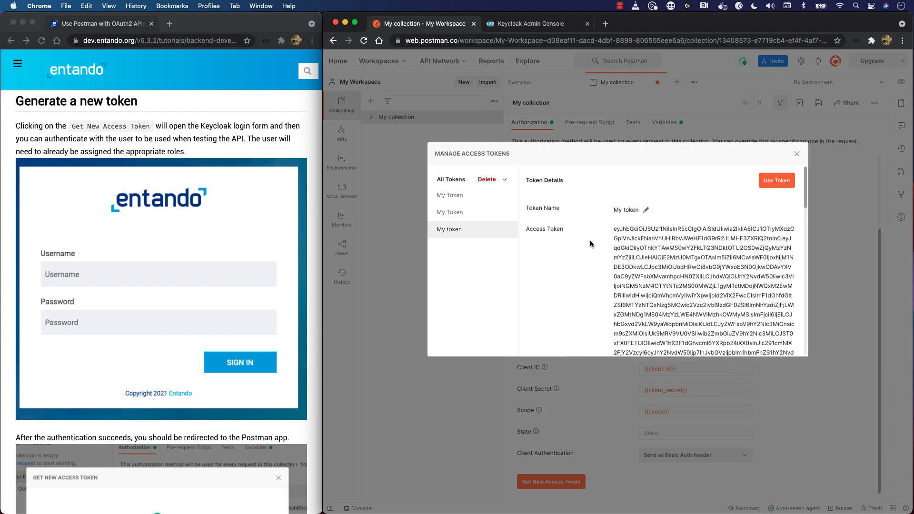
click(776, 185)
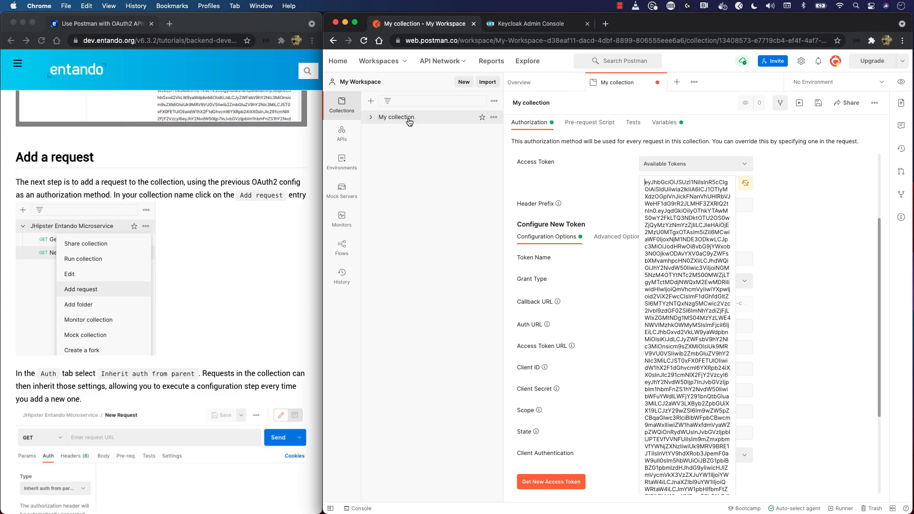
Add a request to My collection and name it "bank accounts"
right_click(409, 122)
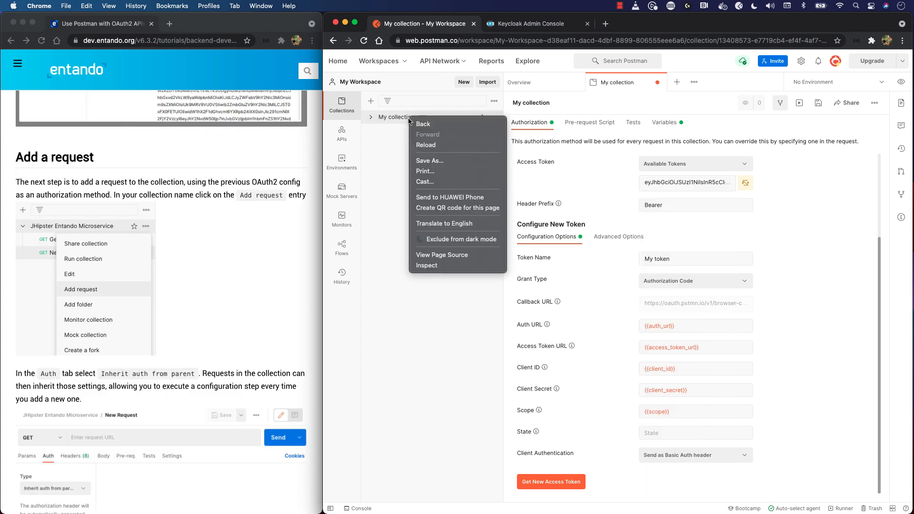
key(Escape)
click(494, 118)
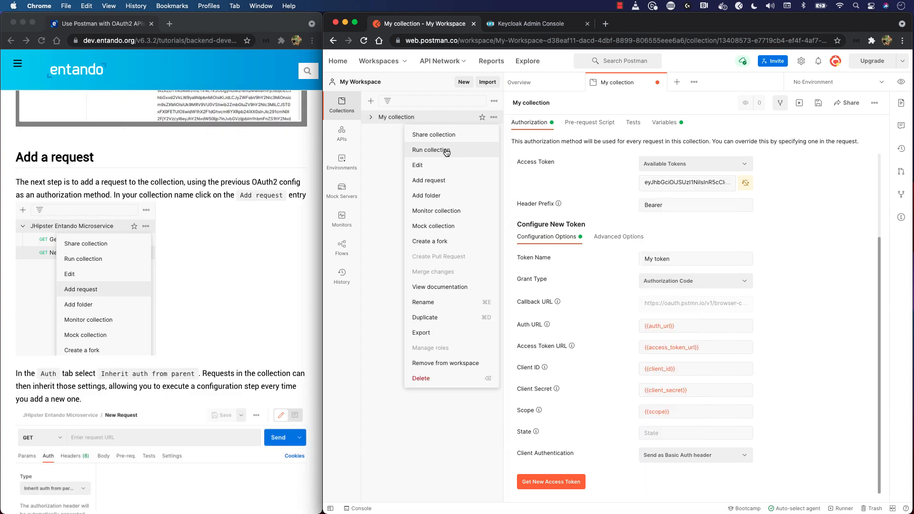
click(449, 180)
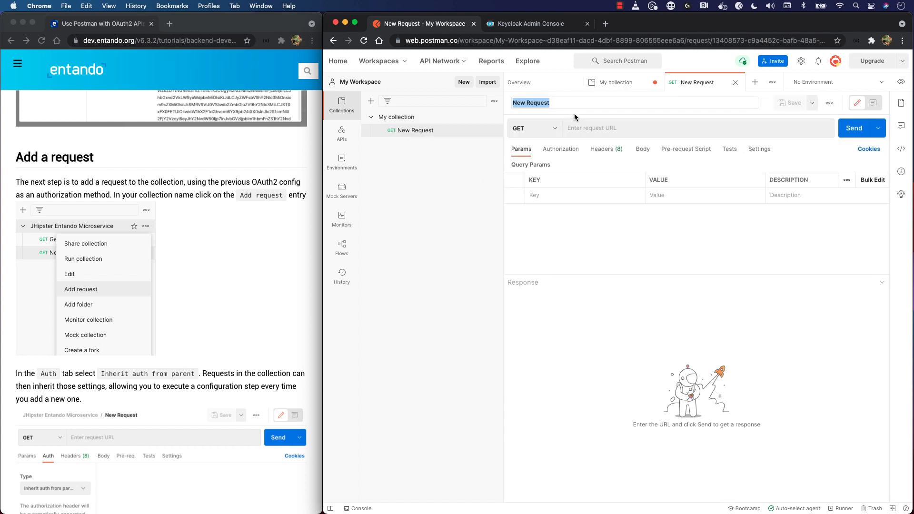
text(la)
key(BackSpace)
key(BackSpace)
text(bank account)
Check the bank accounts request's authorization type and the Authorization entry in its headers
click(561, 149)
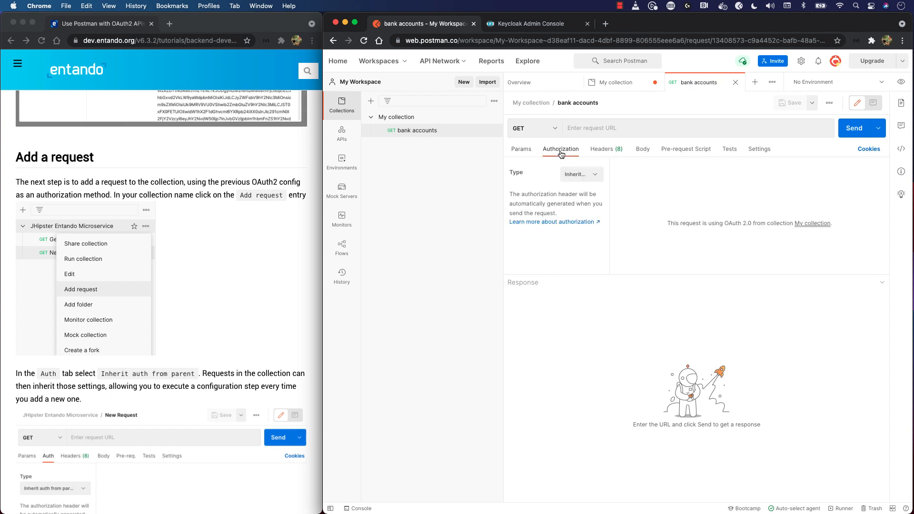
click(595, 177)
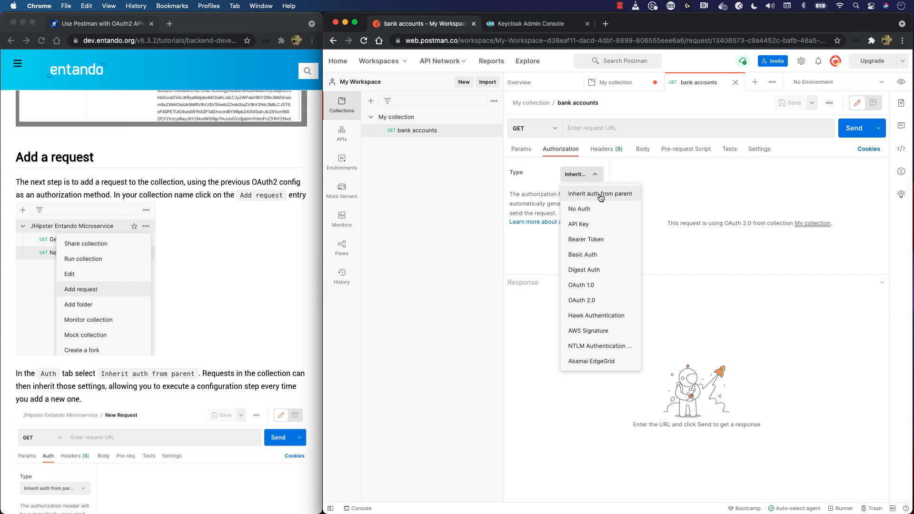
click(540, 239)
click(606, 150)
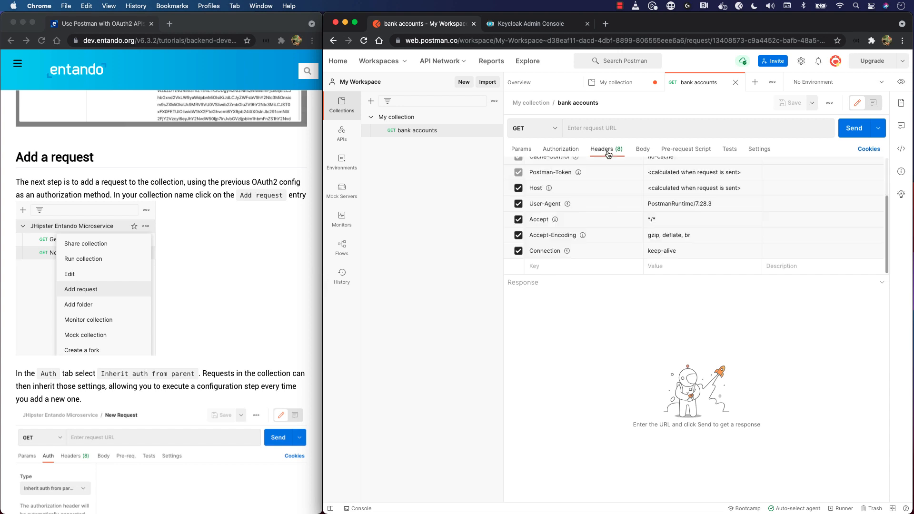
scroll(604, 195, up, 2)
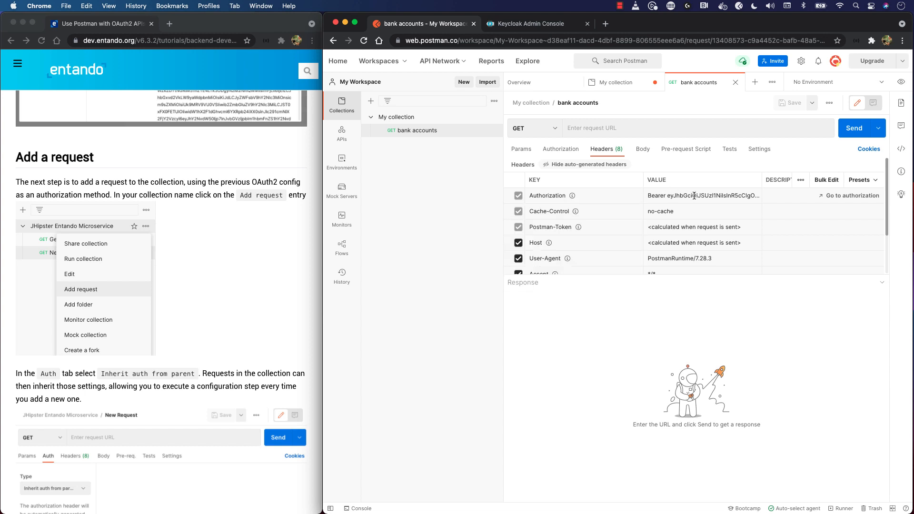
Set the bank accounts GET request's URL to {{base_url}}/bank-accounts and send it
click(606, 129)
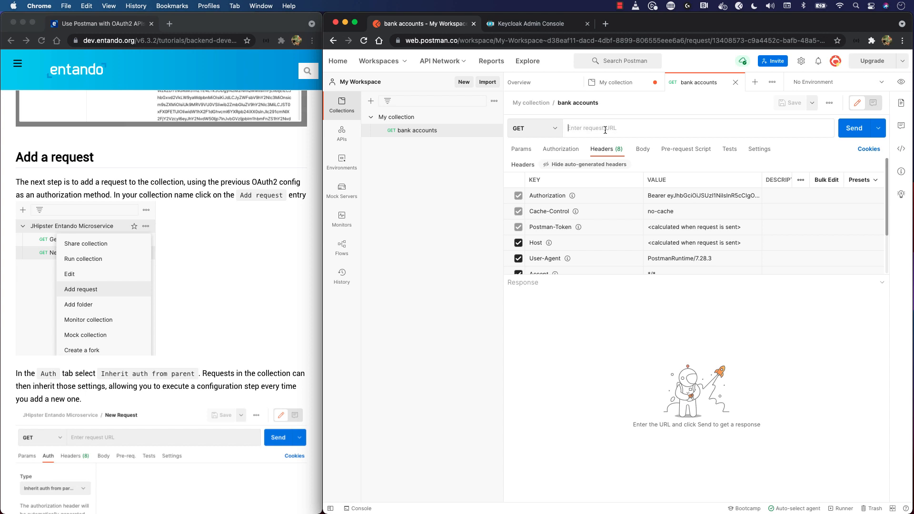
text({{b)
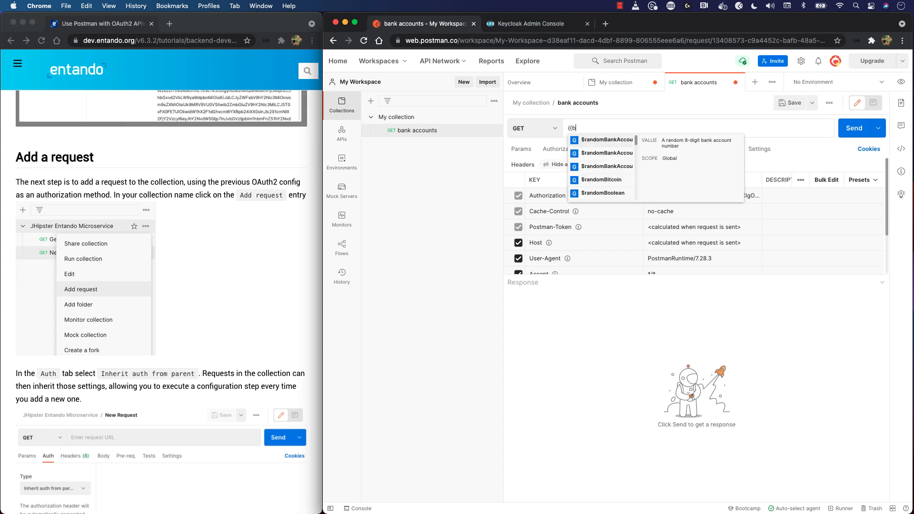
text(ase_url}}/)
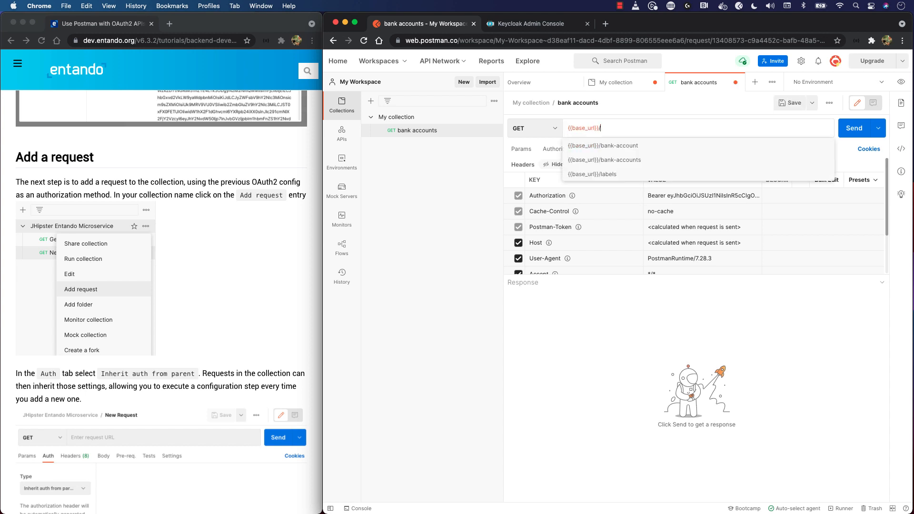
key(Down)
key(Down)
key(Return)
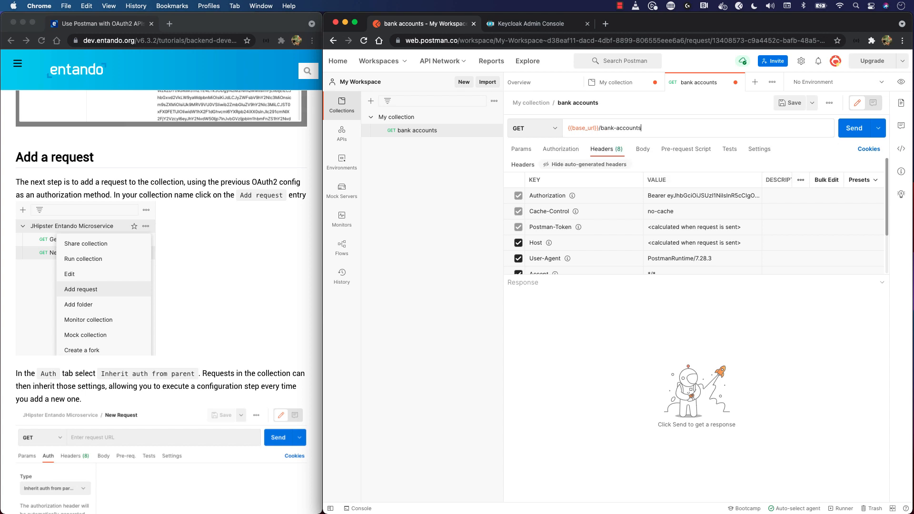
click(851, 134)
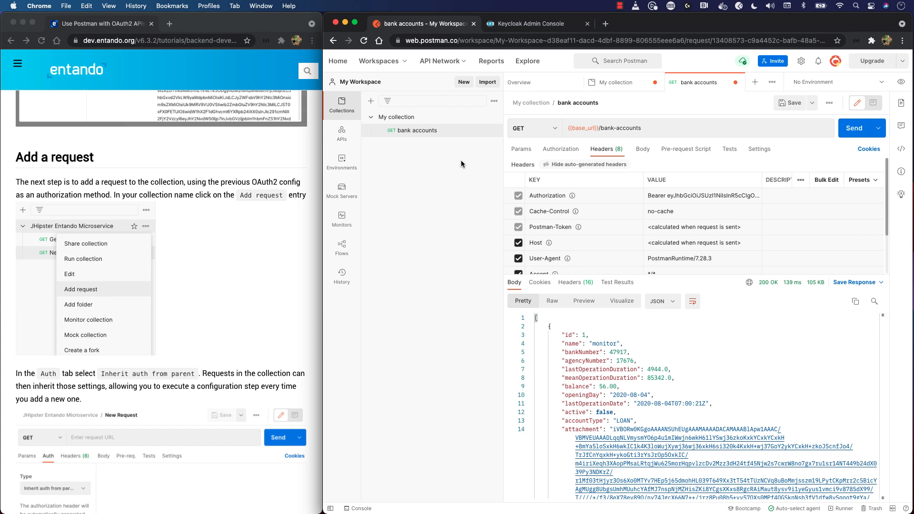
Add another GET request to My collection, named "labels", with the URL {{base_url}}/labels
click(494, 118)
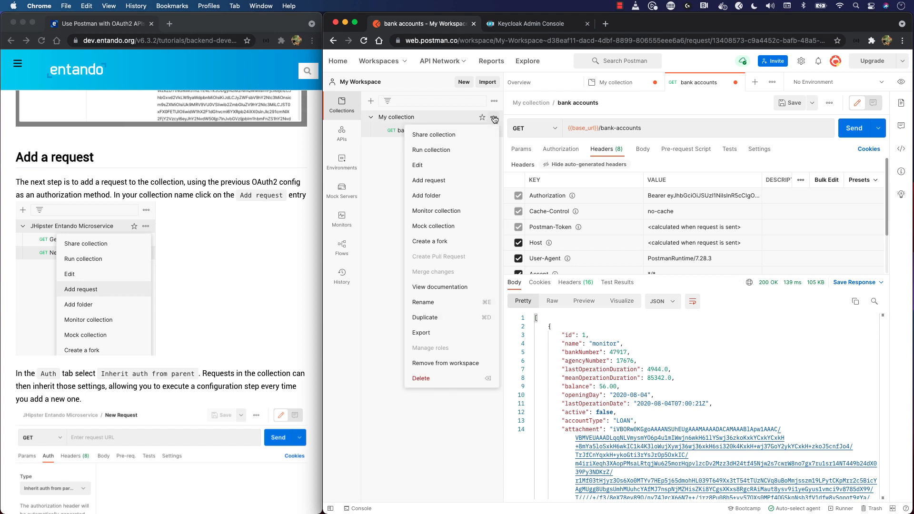
click(453, 180)
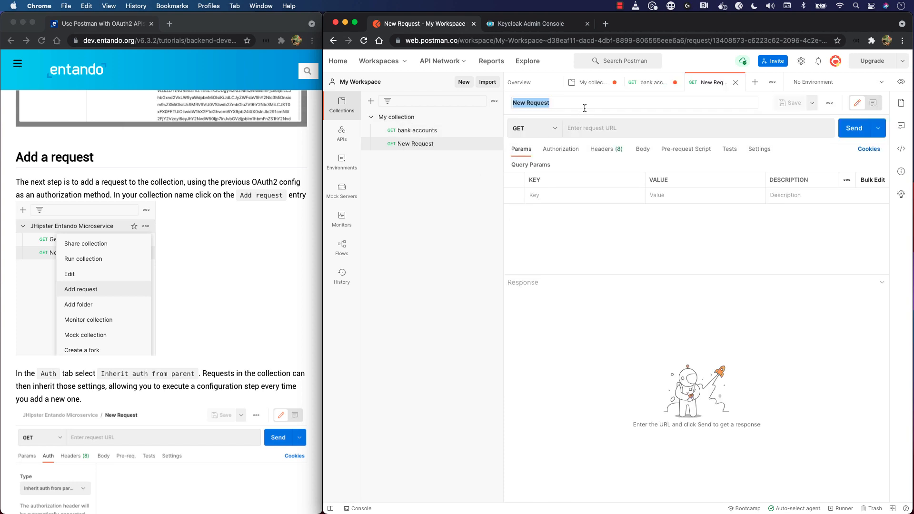
text(labels)
click(636, 120)
text({{)
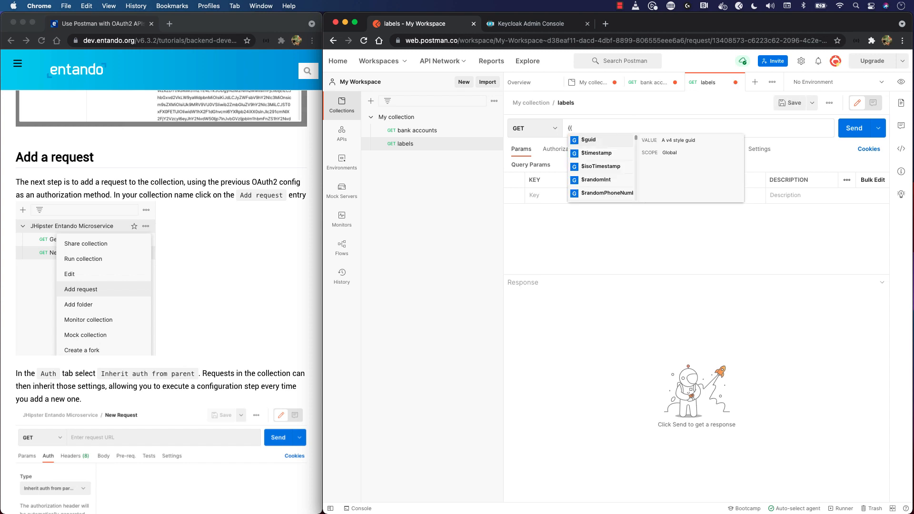
text(base_url}})
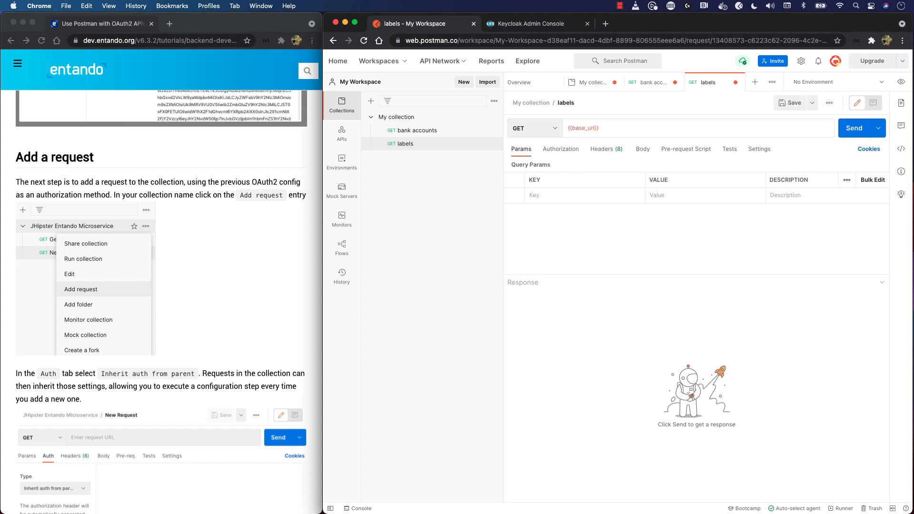
text(/labels)
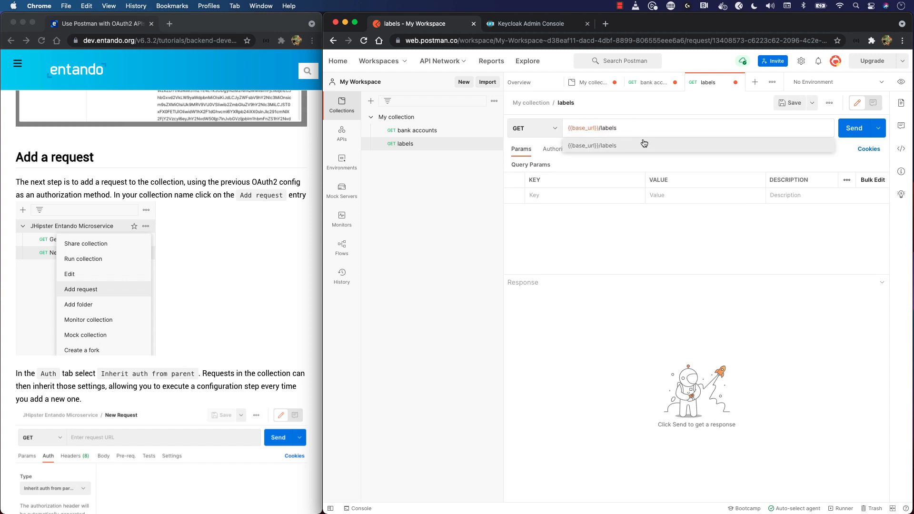
Check the labels request's authorization type and Authorization header, and send the request
click(561, 150)
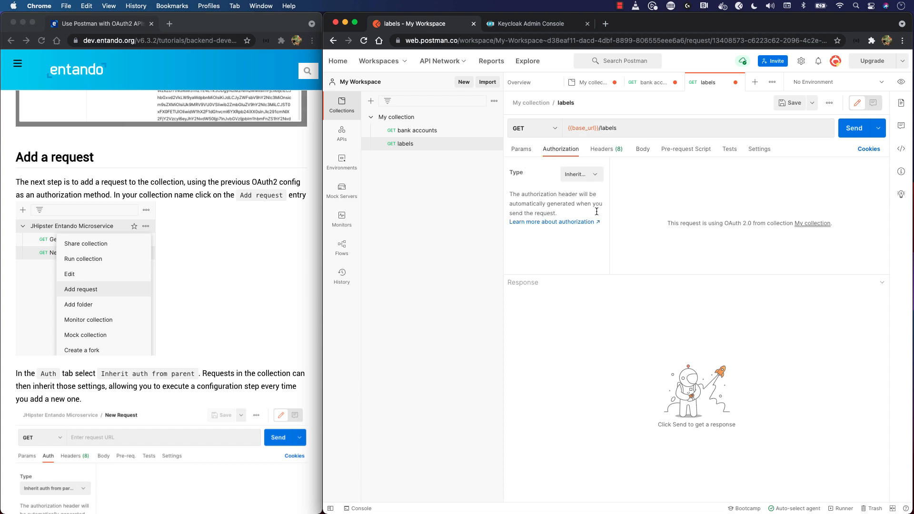
click(576, 177)
click(575, 176)
click(603, 149)
scroll(565, 187, up, 2)
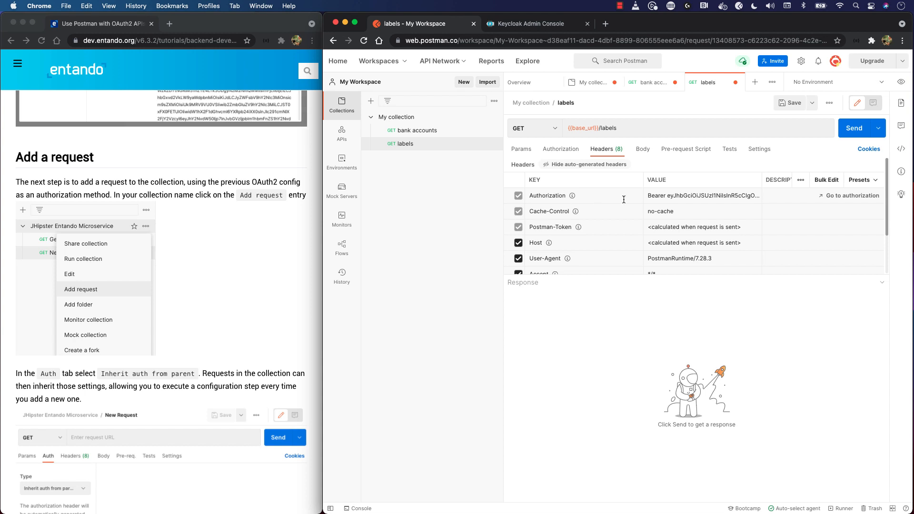
click(846, 128)
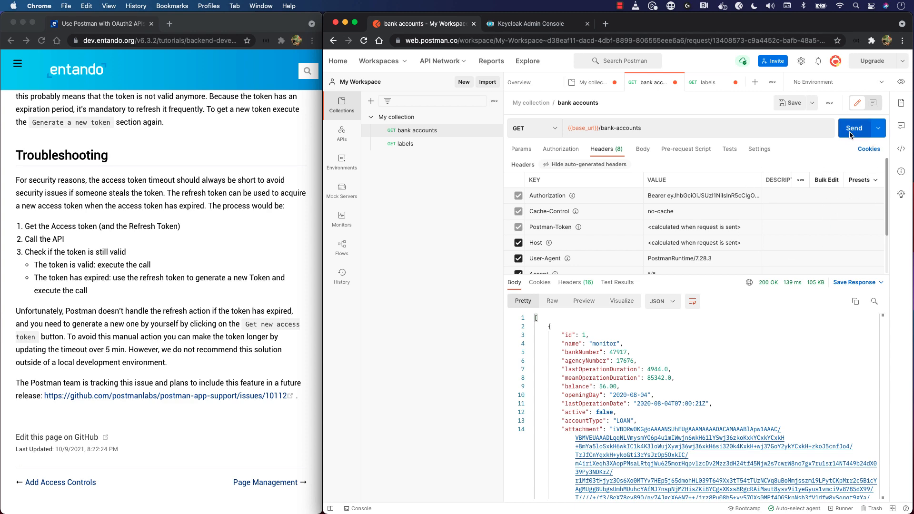
Send the bank accounts request again to test whether the current token is still accepted
click(851, 134)
mouse_move(738, 289)
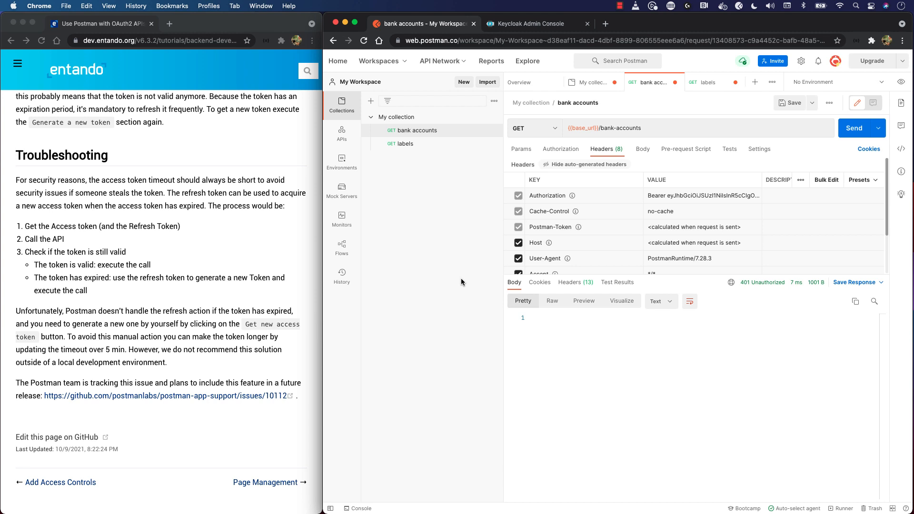
Generate another access token in My collection's authorization settings, use it for the collection and reopen the bank accounts request
click(417, 118)
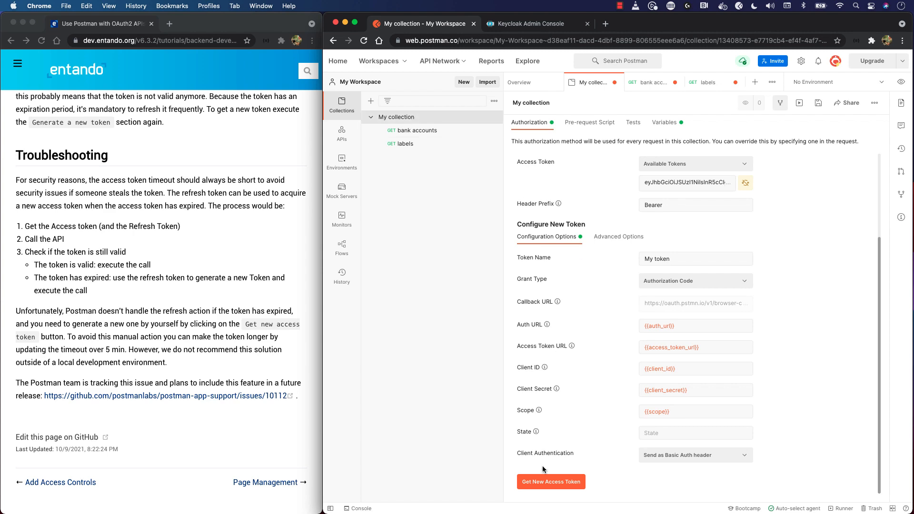
click(548, 483)
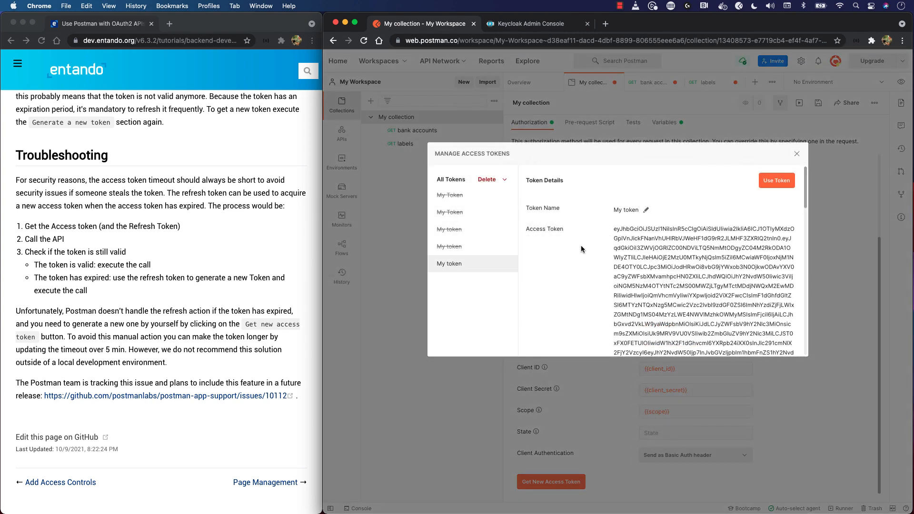
click(778, 179)
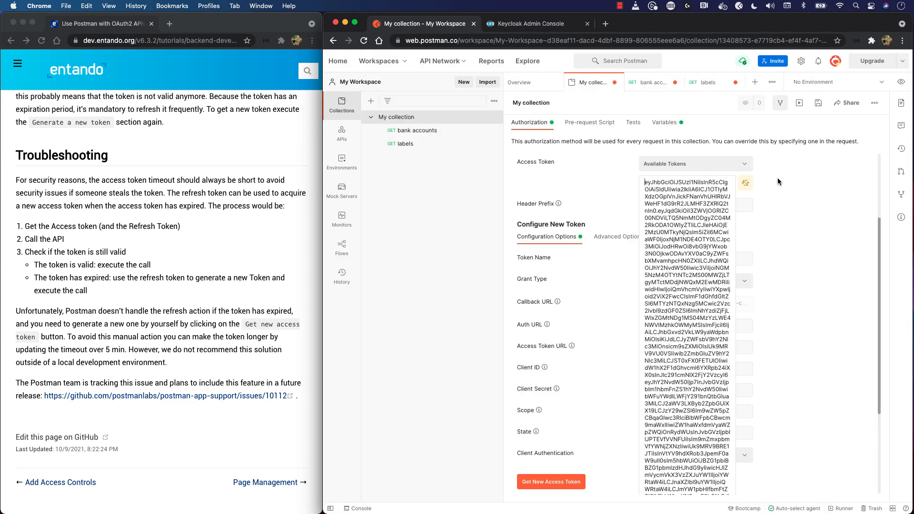
click(414, 131)
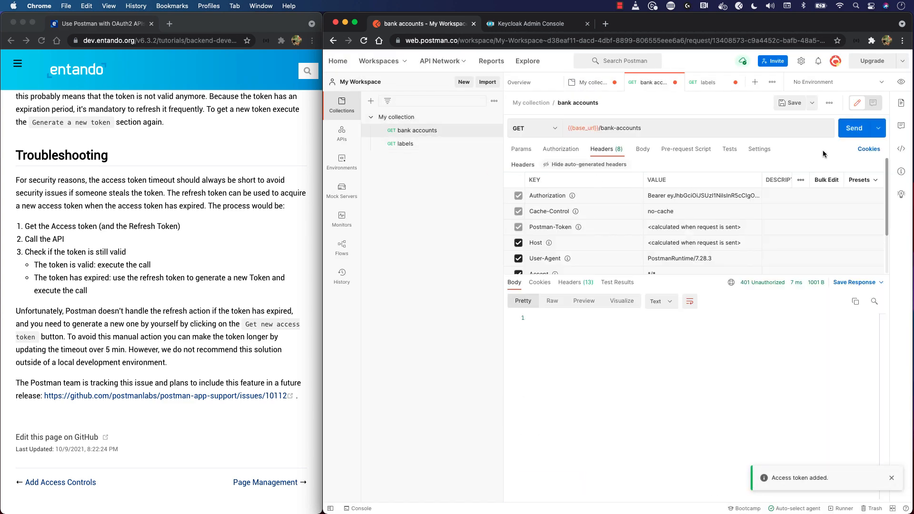